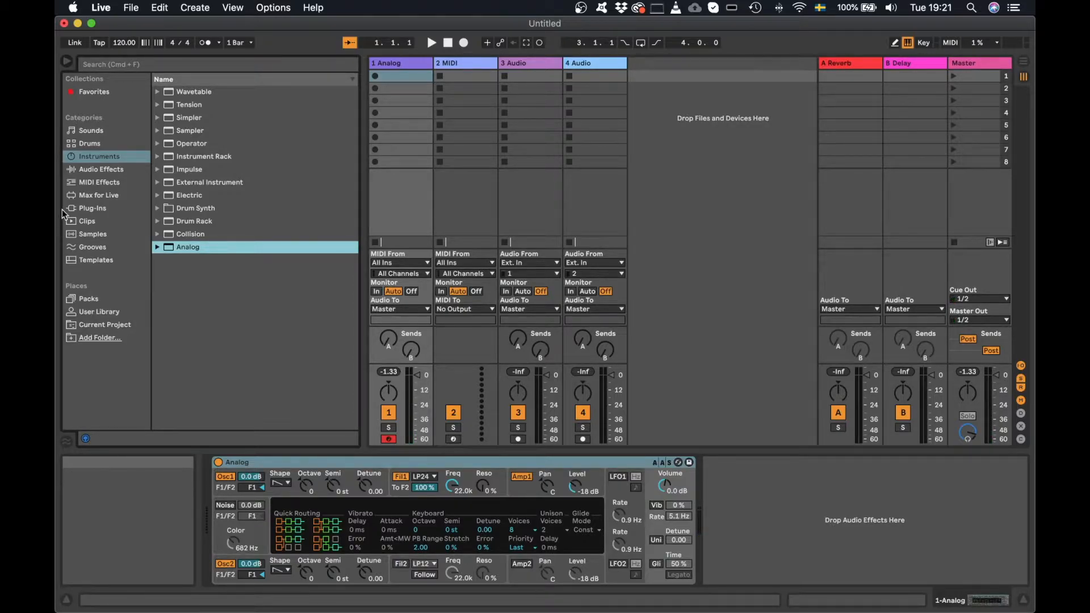
Search the Max for Live devices for "lfo" and add LFO_2.0.5 after the Analog instrument on the first track.
click(105, 196)
click(136, 67)
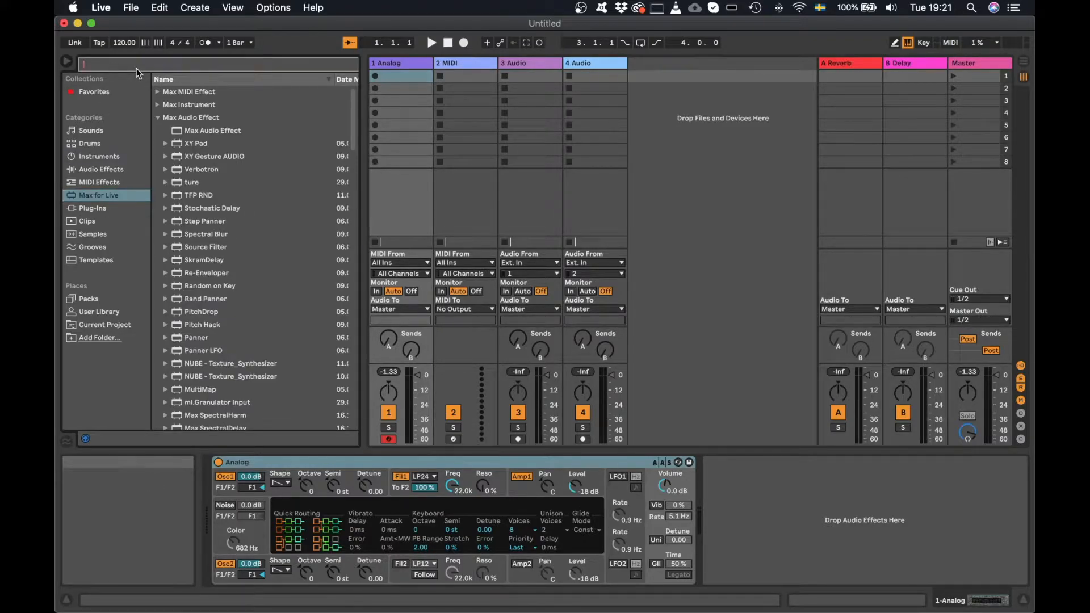
text(lfo)
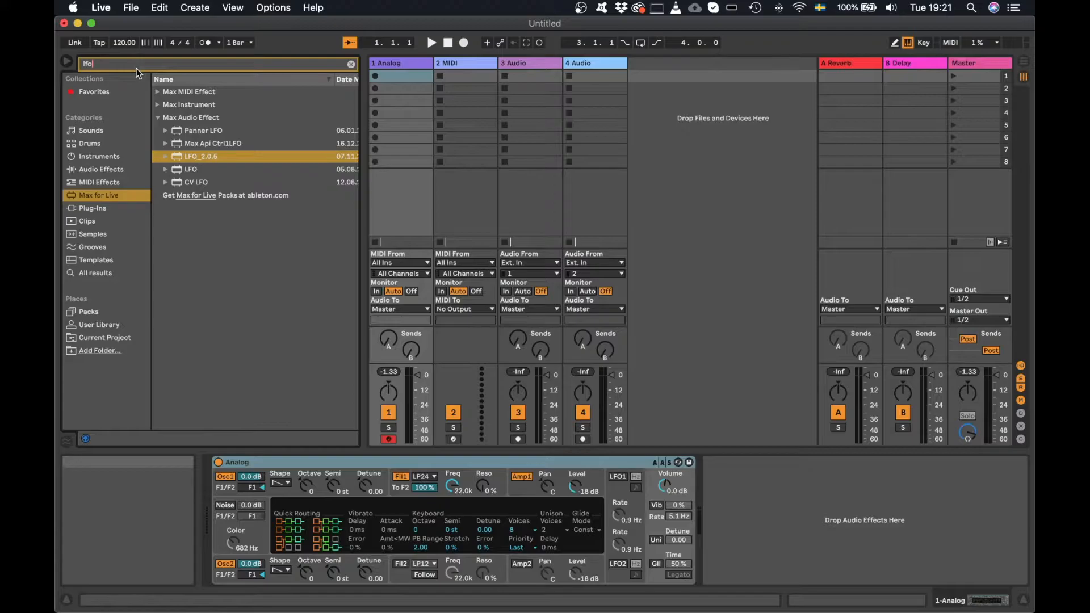
drag(202, 157, 786, 503)
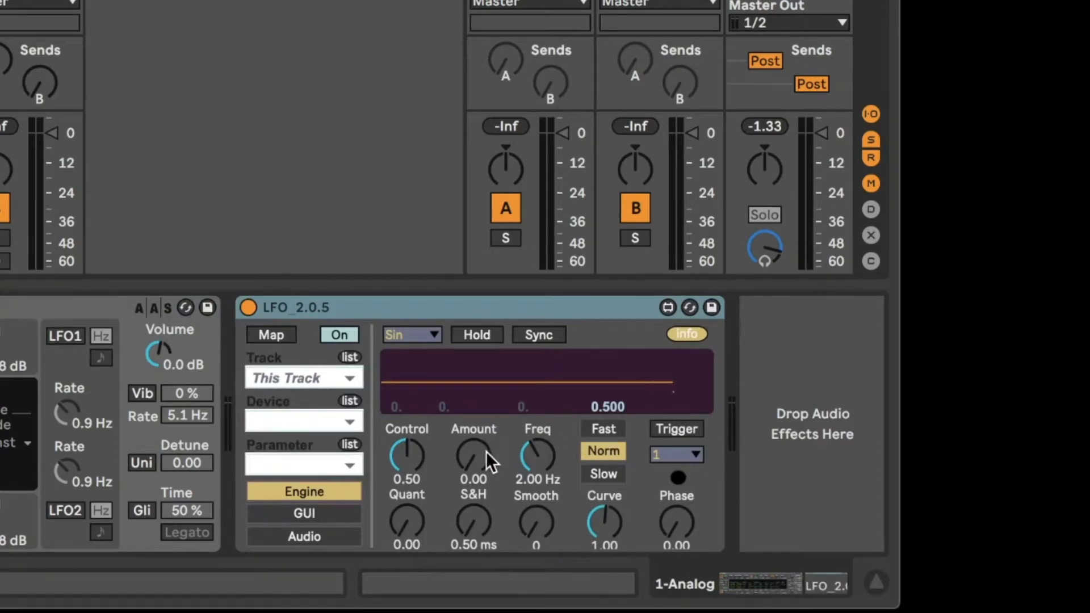
Set the LFO device's Amount to 0.49 and its Freq to 0.33 Hz.
drag(475, 458, 475, 437)
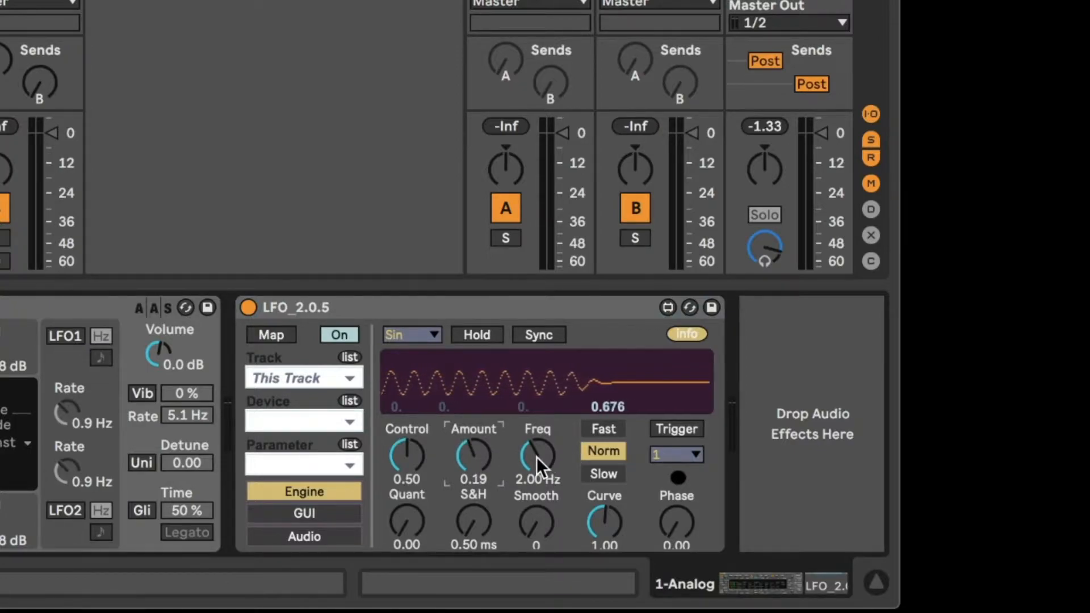
mouse_move(480, 451)
mouse_down()
mouse_move(479, 465)
mouse_move(480, 451)
mouse_up()
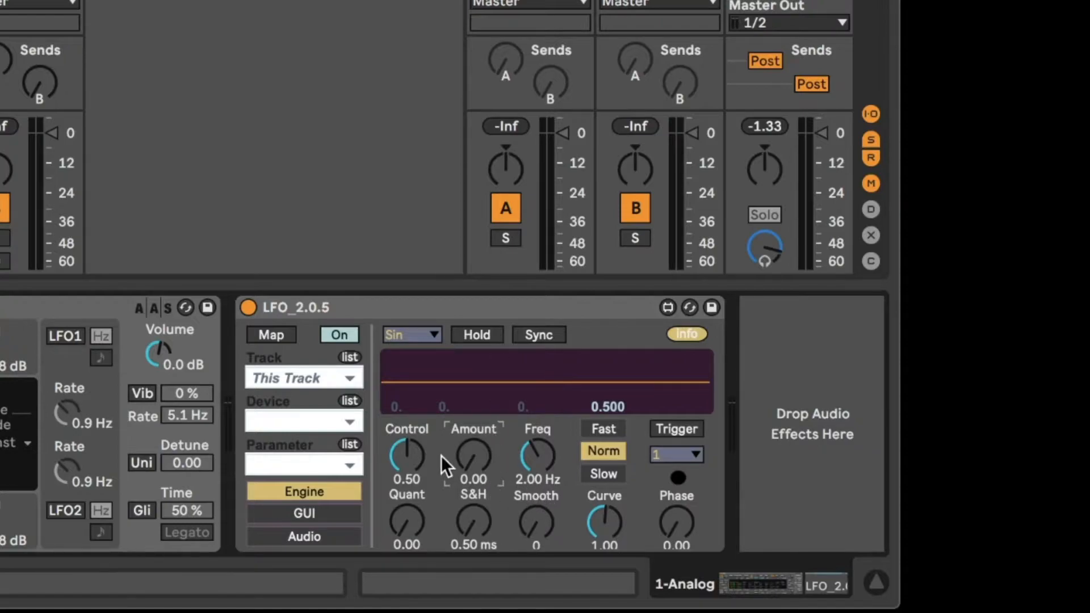
mouse_move(482, 465)
mouse_down()
mouse_move(482, 422)
mouse_move(475, 462)
mouse_up()
mouse_move(554, 459)
mouse_down()
mouse_move(554, 492)
mouse_move(539, 451)
mouse_up()
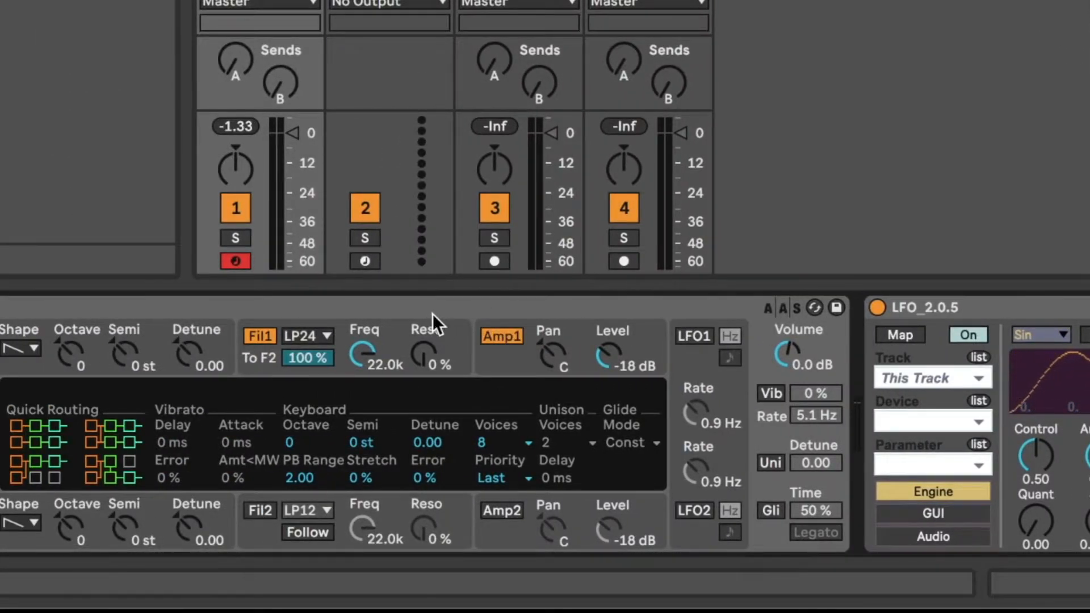
Map the LFO to the Filter 1 frequency of Analog.
click(416, 306)
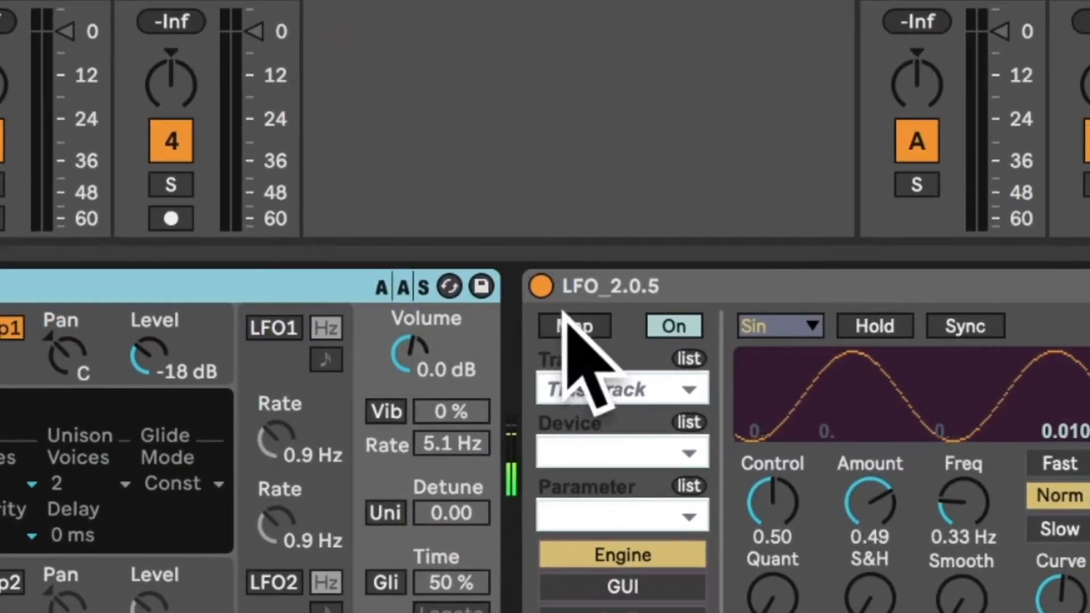
click(572, 327)
click(493, 356)
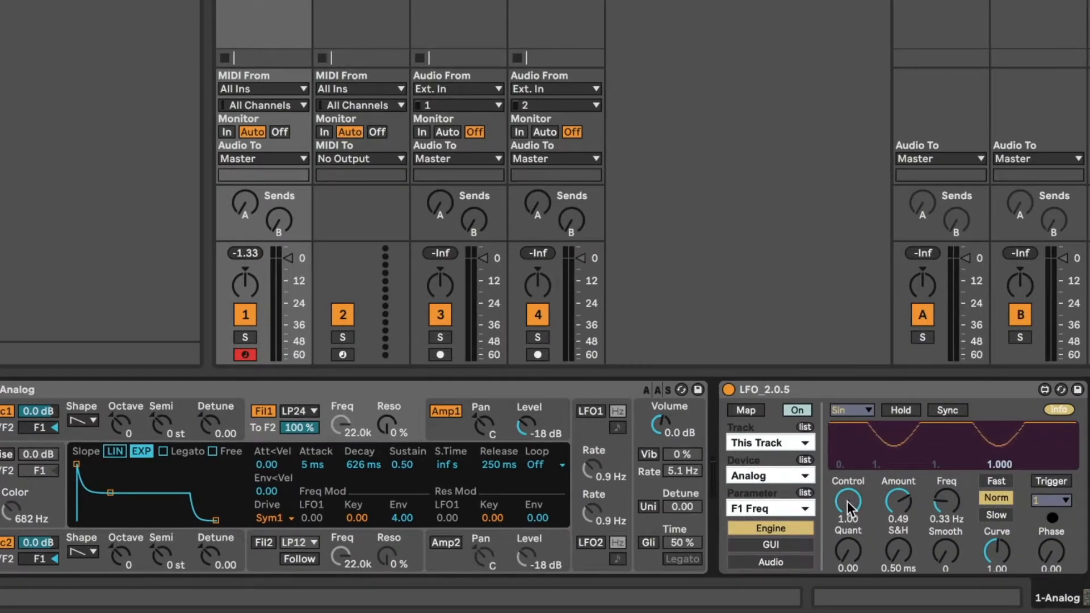
Set the LFO's Control to 0.51, Amount to 0.15 and Freq to 1.67 Hz while auditioning notes.
drag(847, 503, 847, 544)
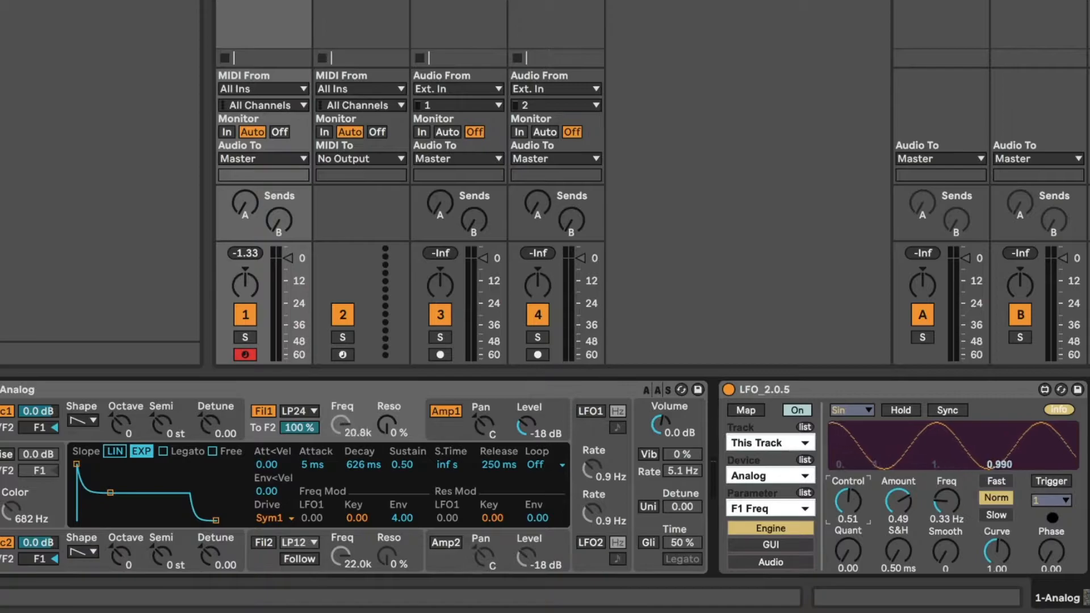
drag(894, 502, 894, 540)
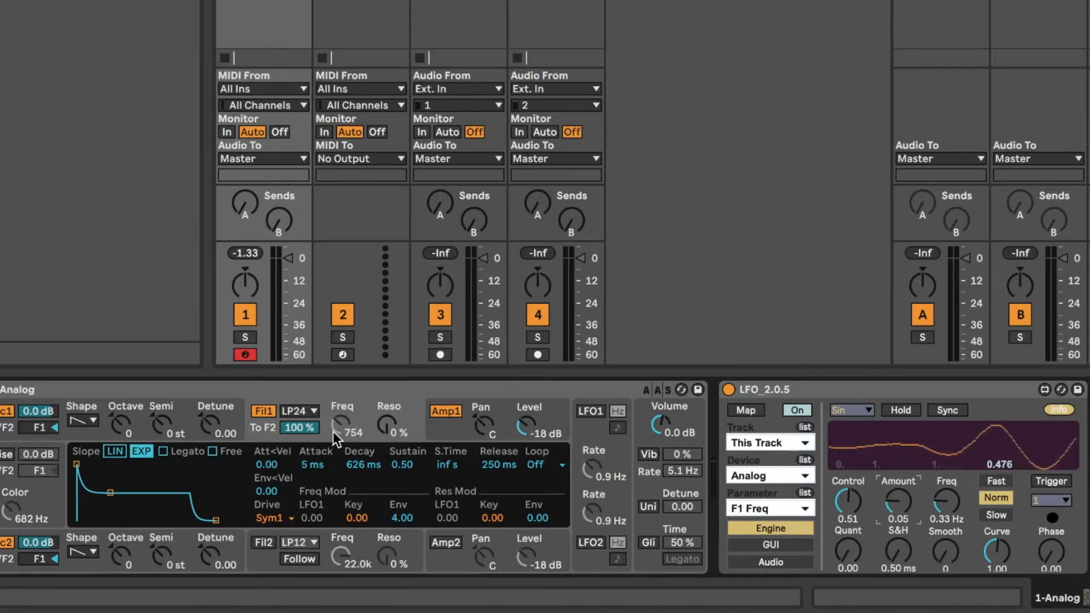
drag(898, 501, 898, 496)
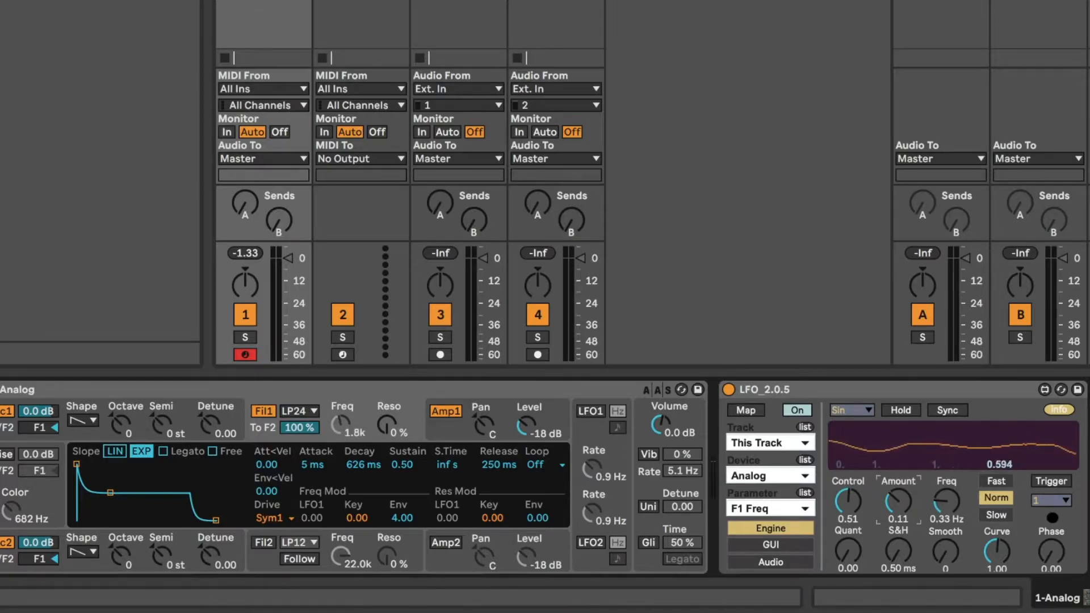
drag(944, 506, 944, 495)
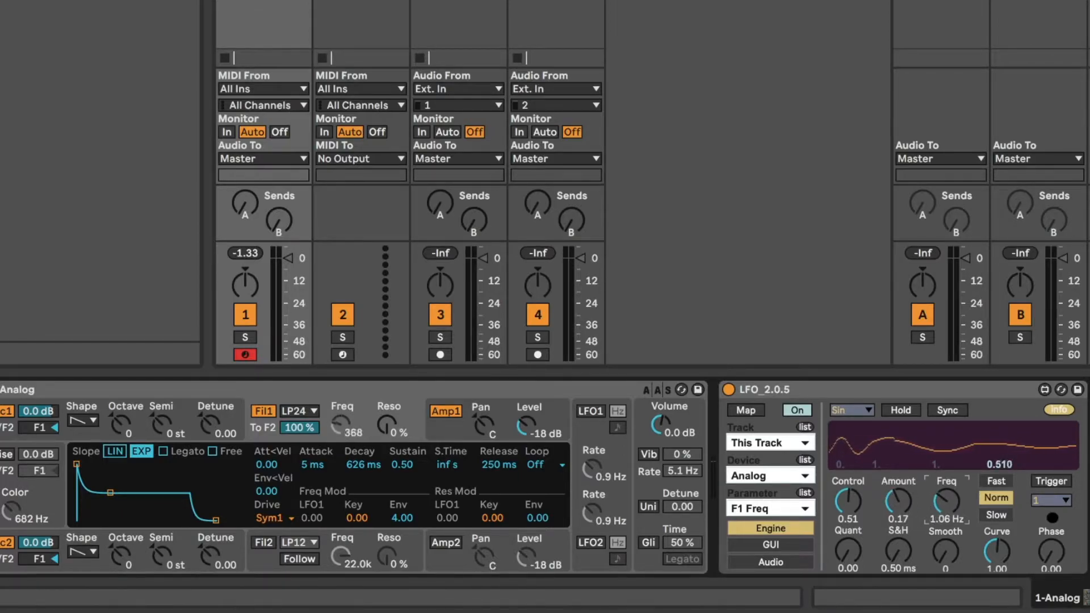
key(v)
key(a)
drag(898, 501, 945, 499)
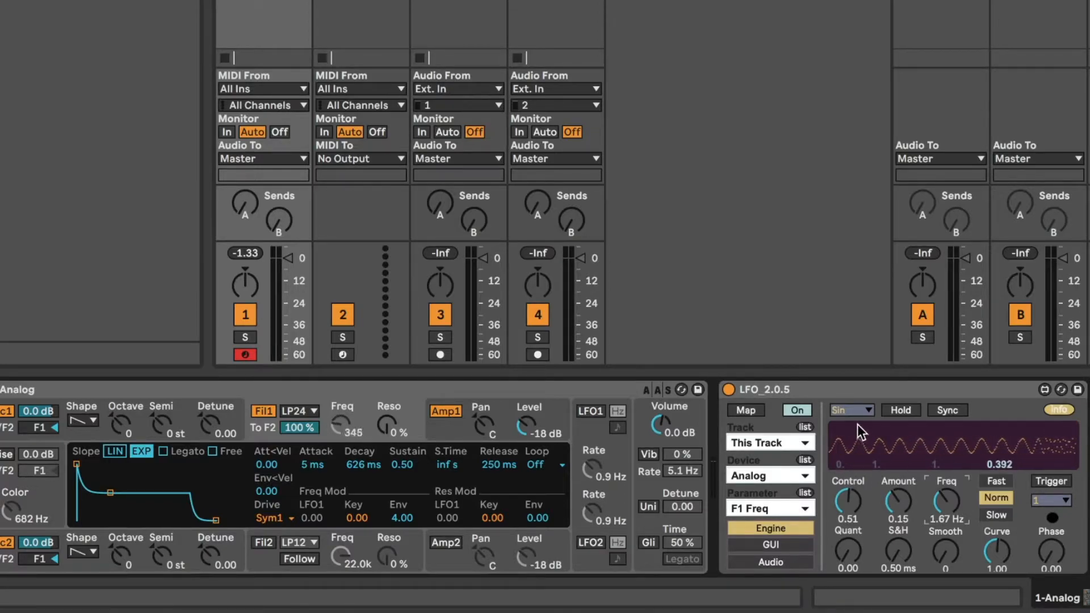
Try the Up waveform on the LFO with the Amount raised to 0.44.
click(868, 410)
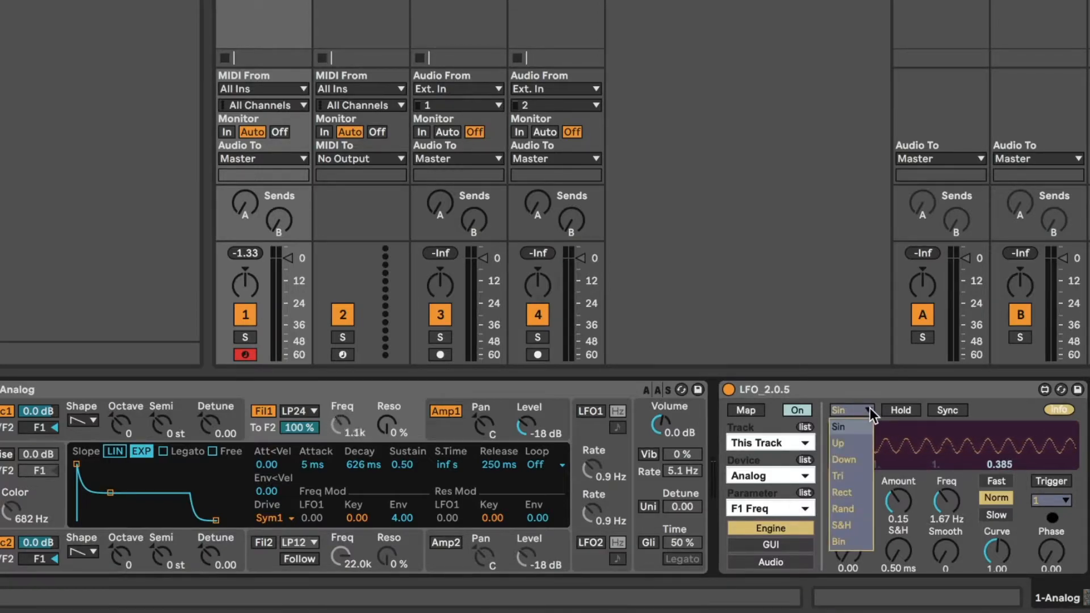
click(850, 443)
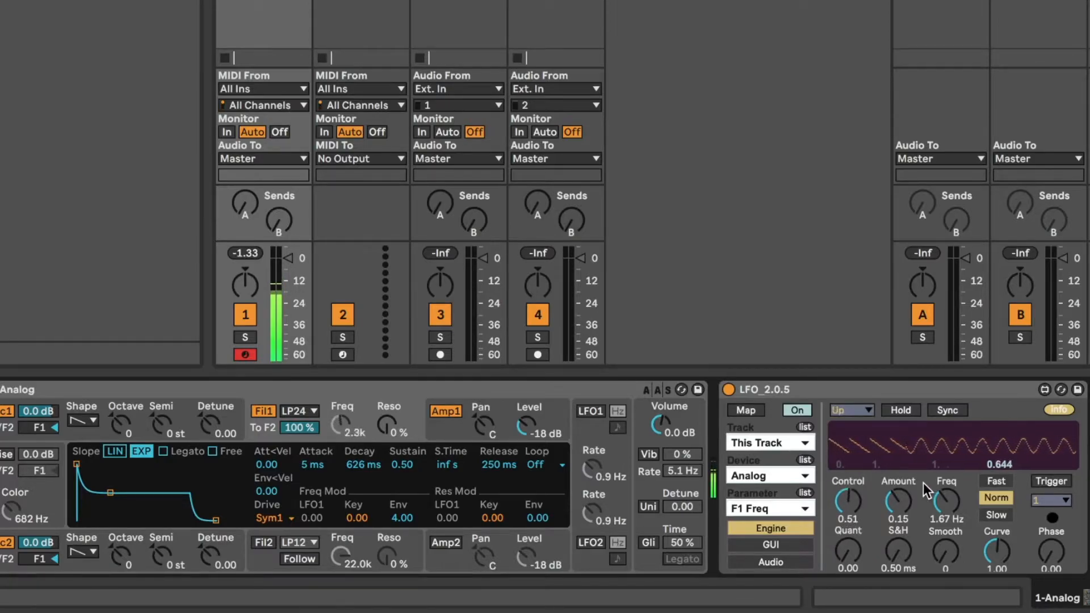
drag(923, 482, 922, 449)
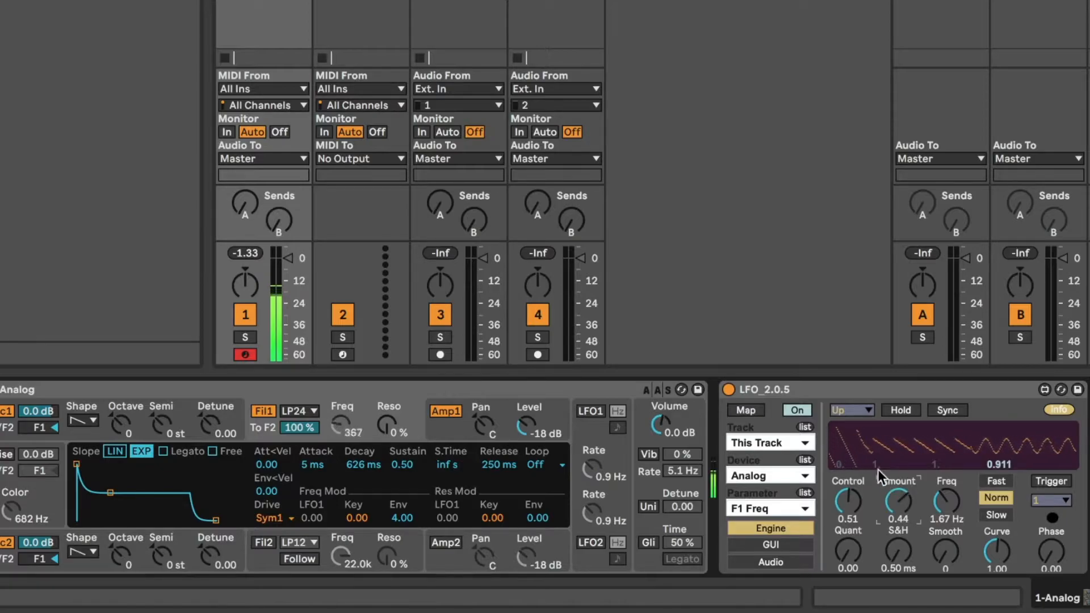
Try the LFO's Down, Rand and S&H waveforms in turn.
click(853, 410)
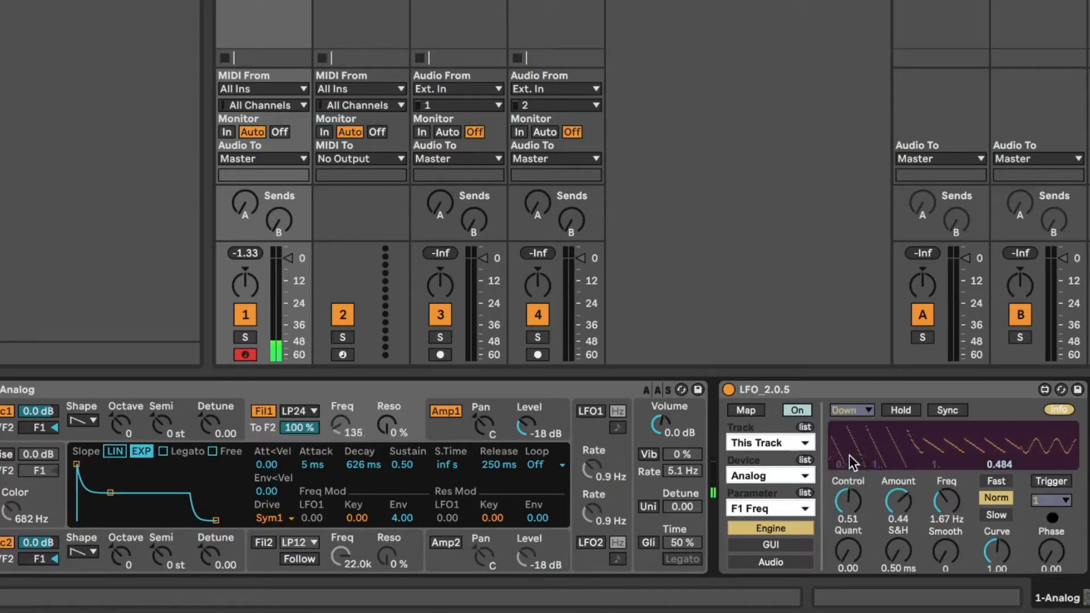
click(851, 407)
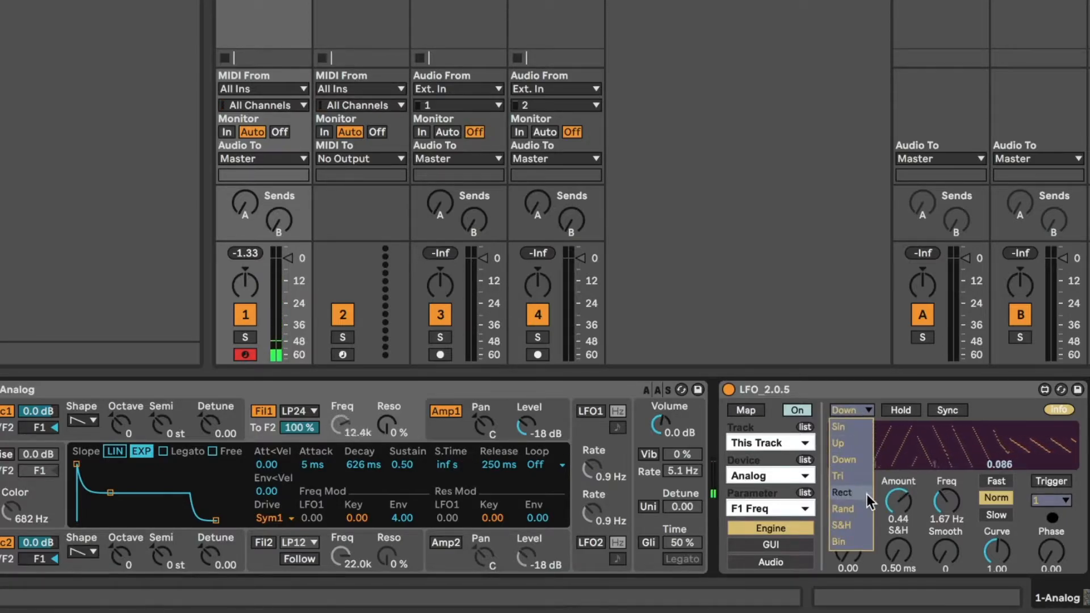
click(857, 509)
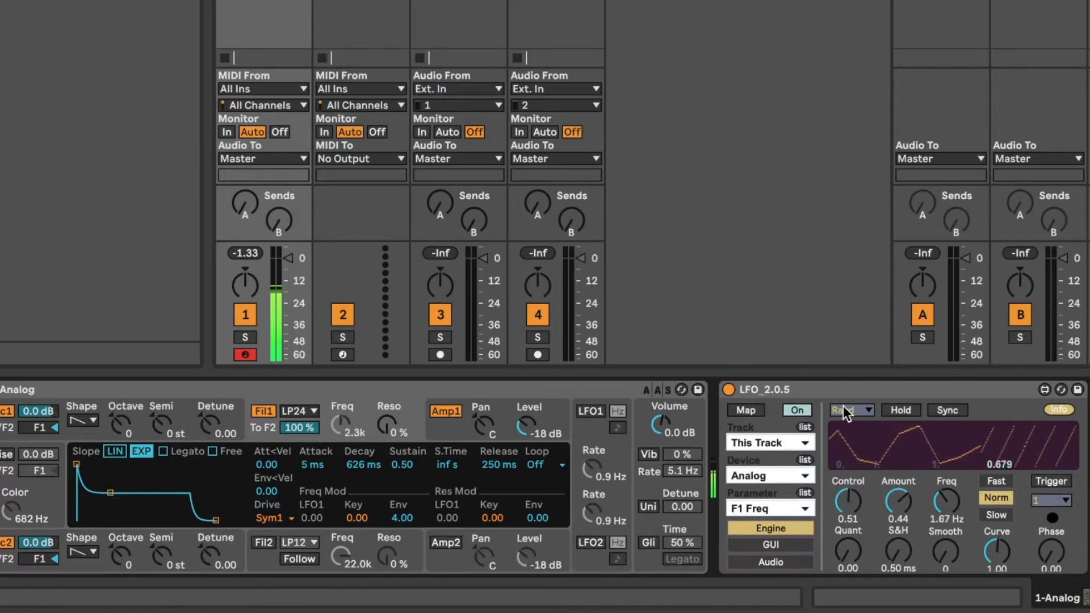
click(859, 405)
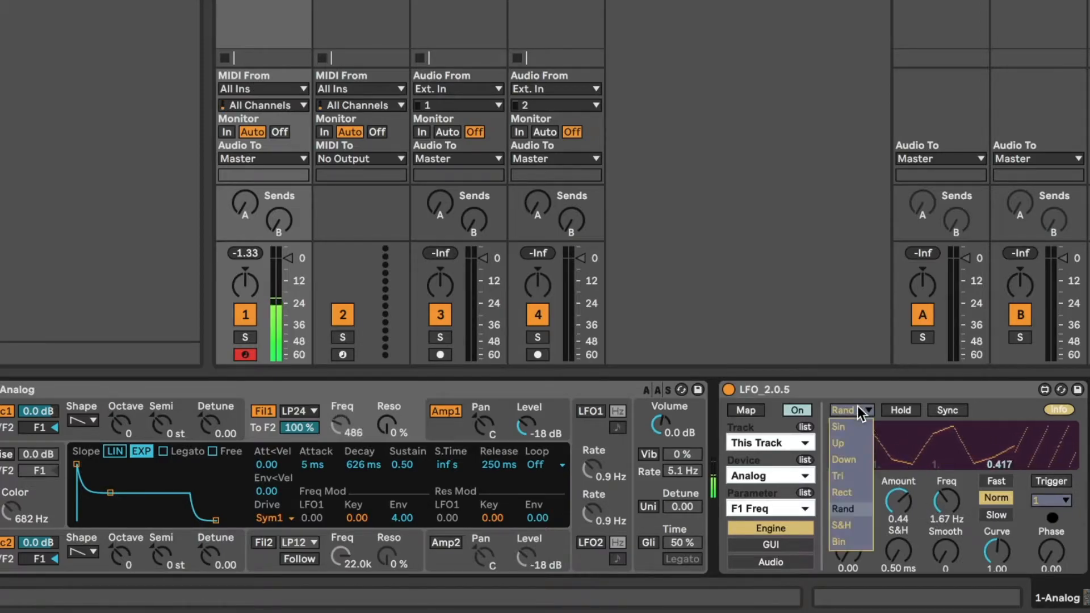
click(850, 524)
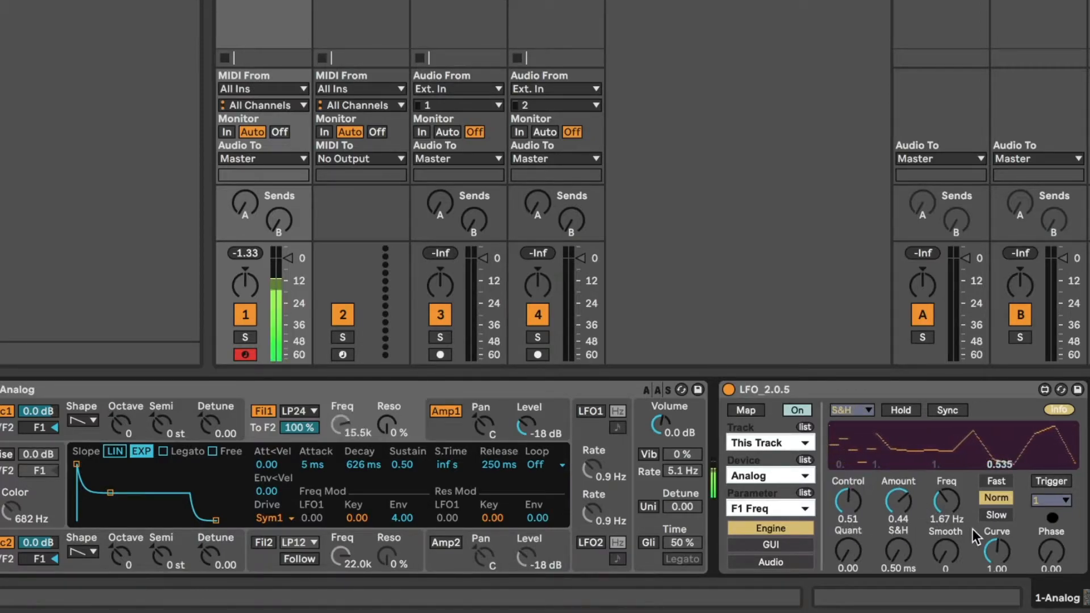
Set the LFO's Freq to 1.06 Hz, and try Smooth at 93 before returning it to 0.
mouse_move(951, 504)
mouse_down()
mouse_move(950, 454)
mouse_move(951, 482)
mouse_up()
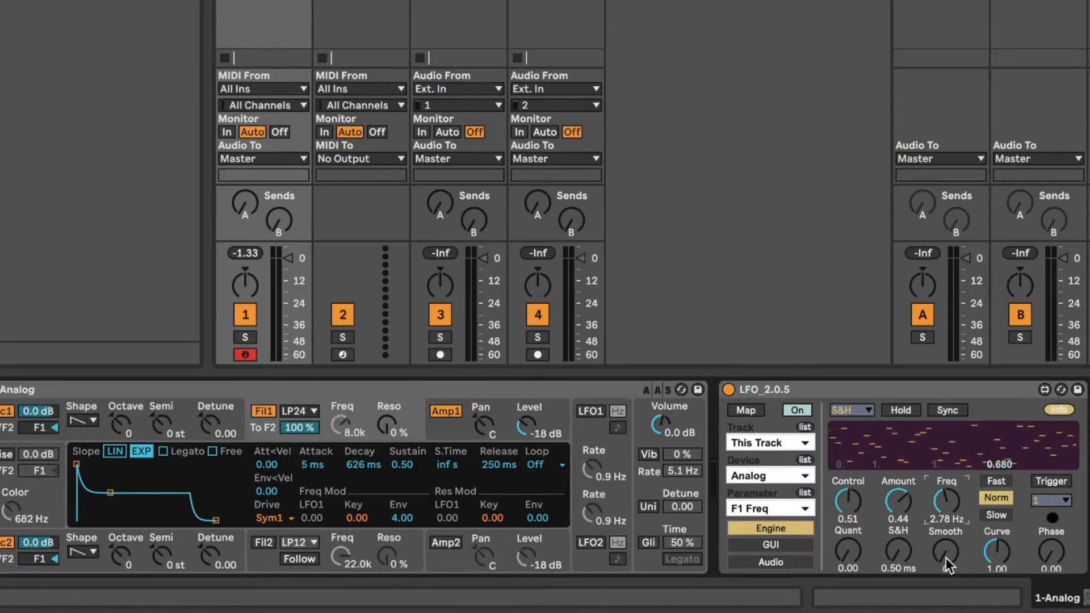
drag(945, 554, 944, 534)
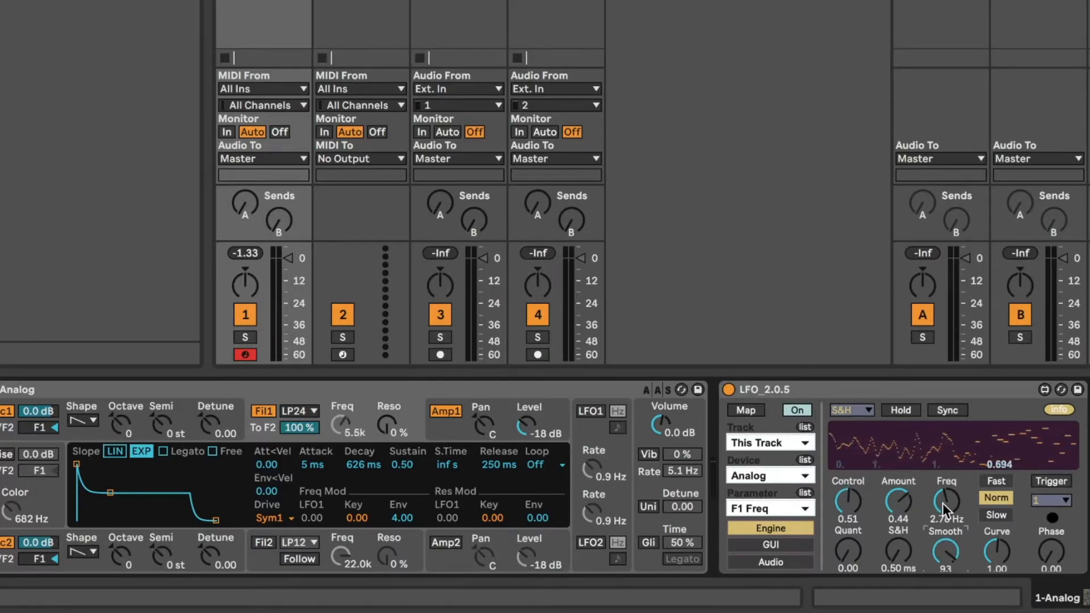
drag(942, 572, 942, 587)
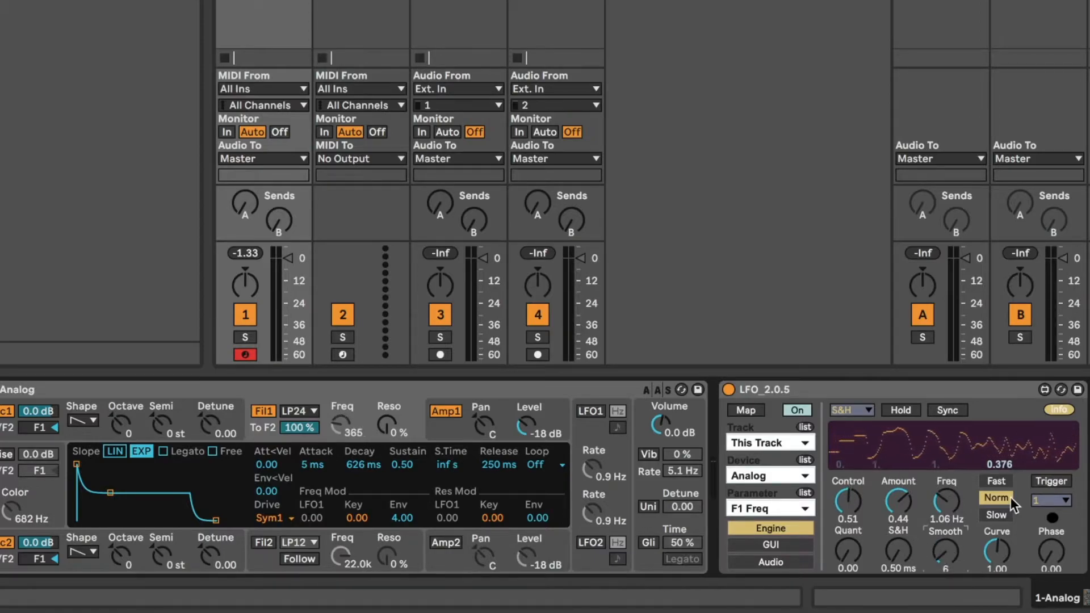
drag(954, 550, 953, 558)
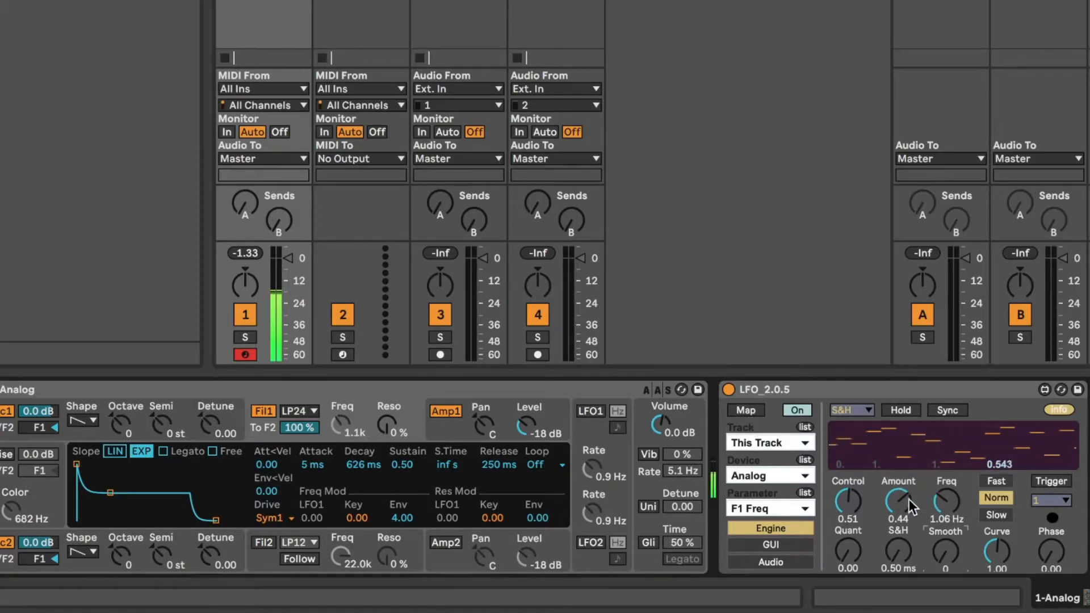
Return the LFO to the Sin waveform with Amount 0.19, and lower Analog's volume to -6.0 dB.
drag(911, 504, 911, 533)
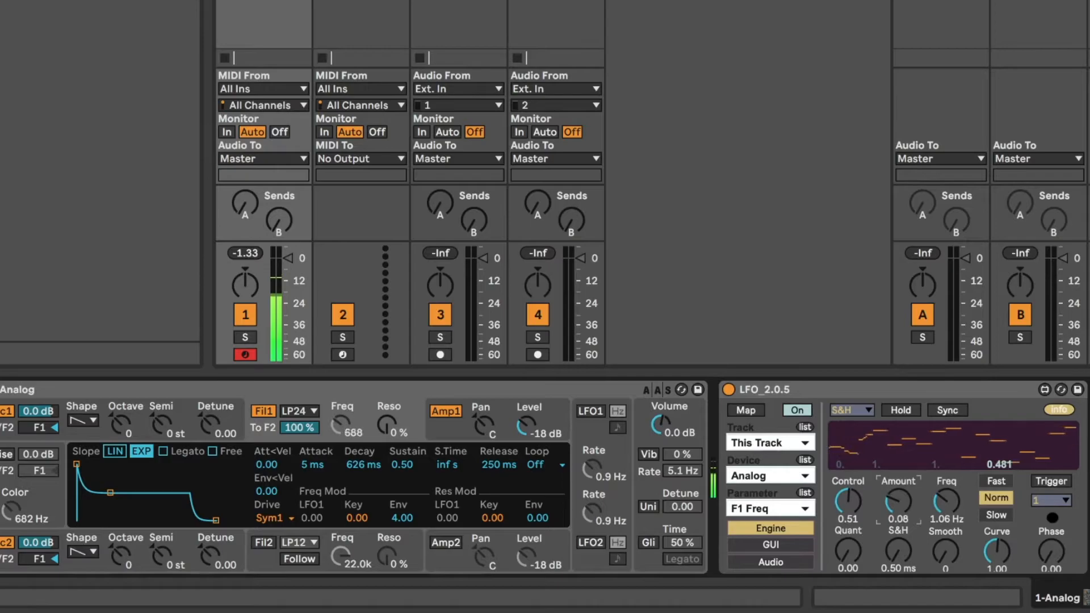
click(849, 410)
click(849, 427)
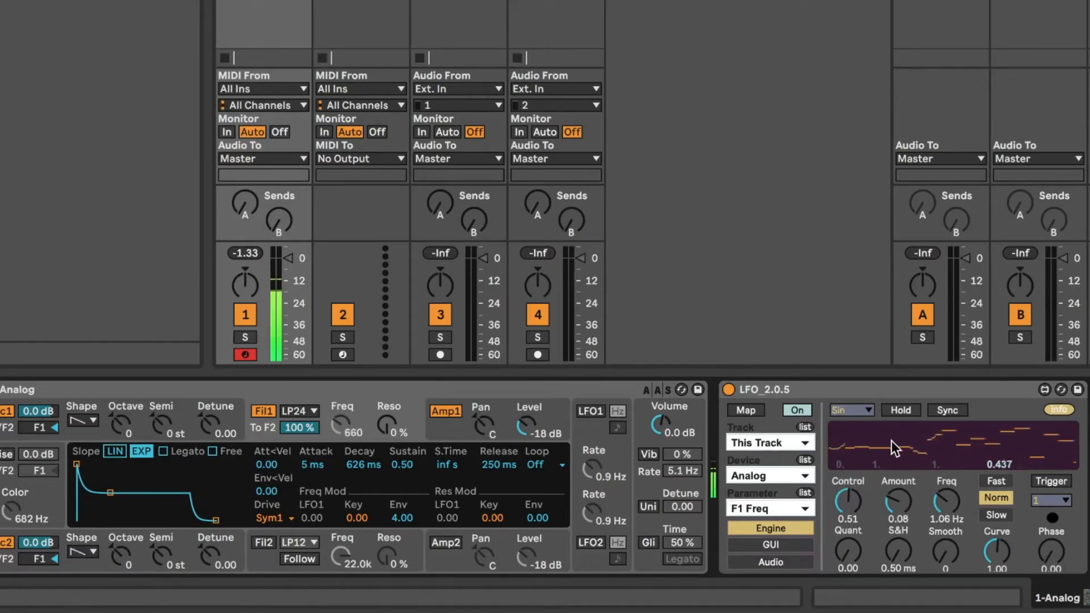
drag(661, 425, 660, 439)
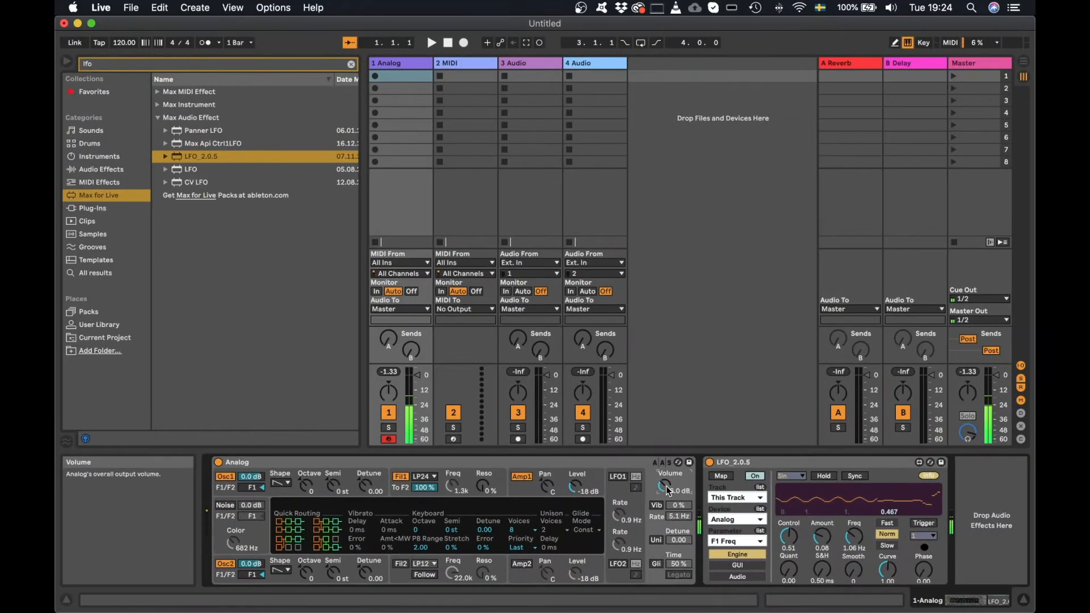
drag(822, 537, 822, 525)
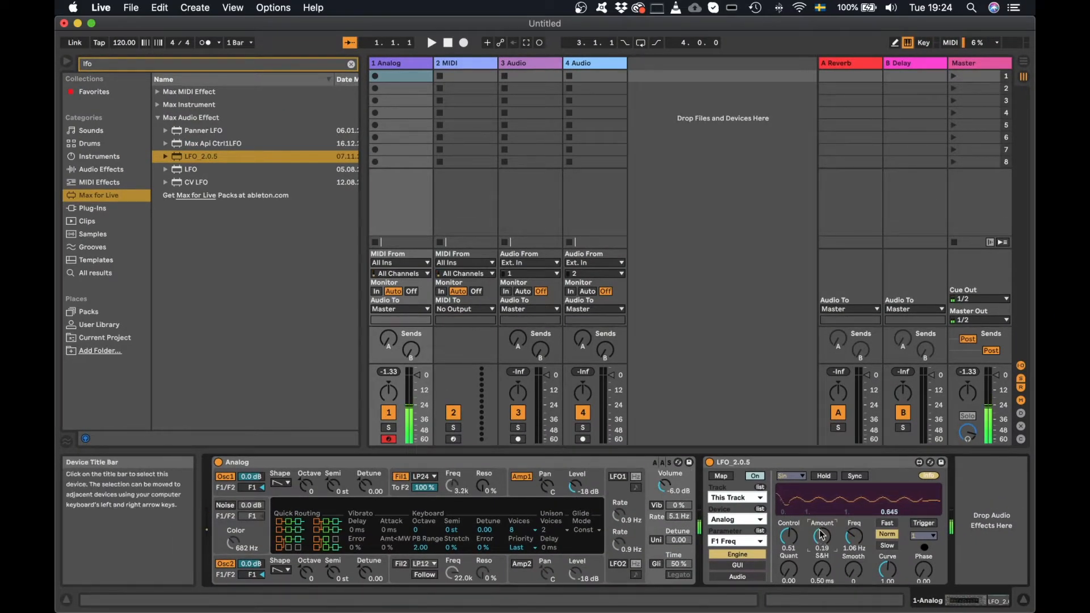
Duplicate the LFO device and map the copy to Analog's Filter 1 resonance.
click(761, 462)
key(super+d)
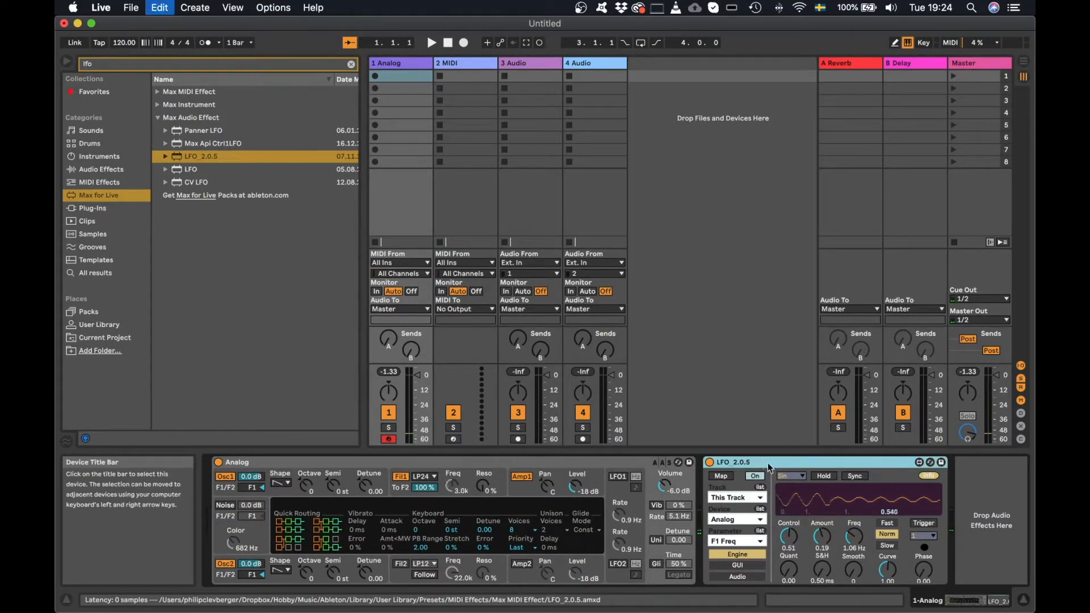
click(801, 477)
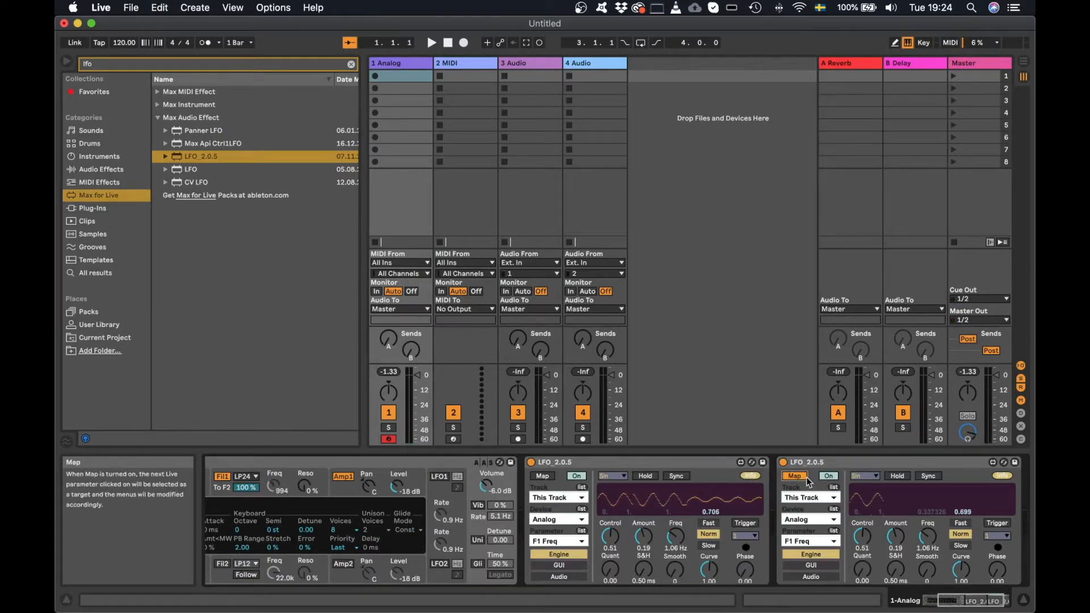
click(296, 472)
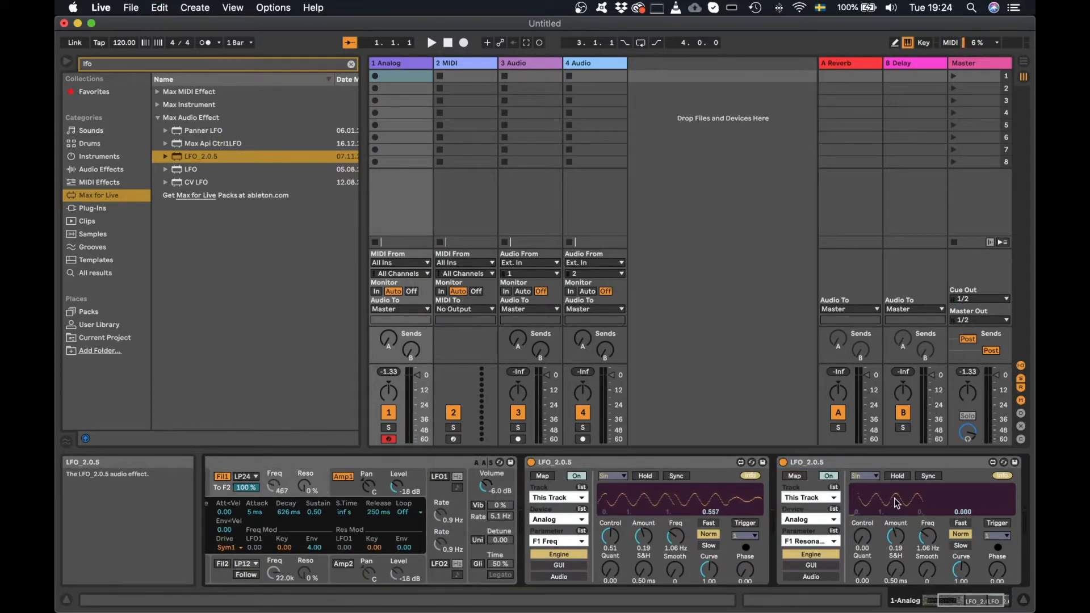
Set the second LFO to the Rand waveform with Control 0.20, Amount 0.42 and Freq 0.13 Hz.
scroll(933, 538, left, 1)
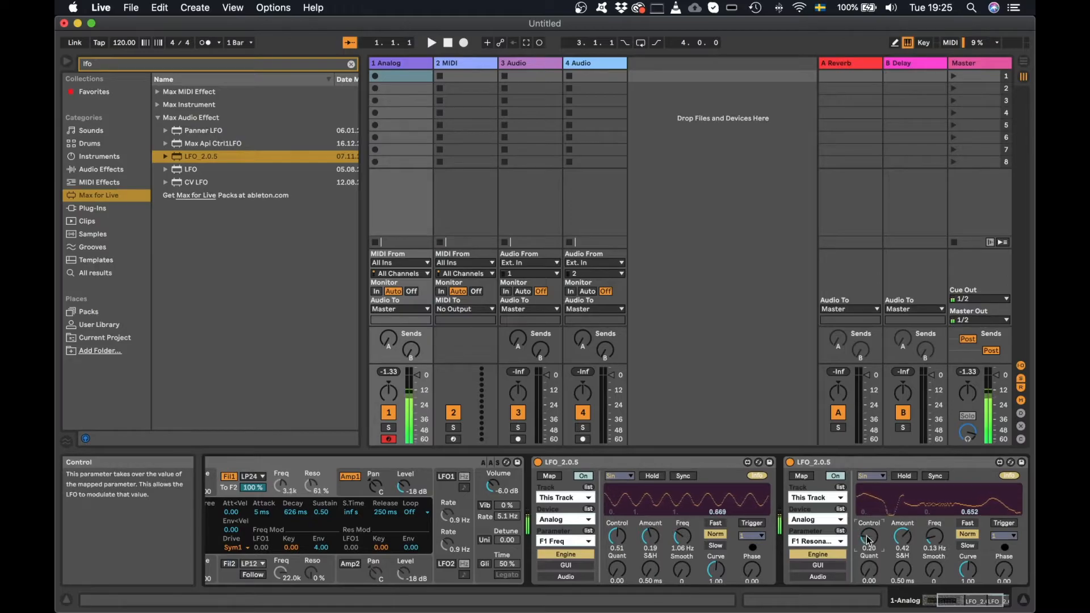
click(875, 477)
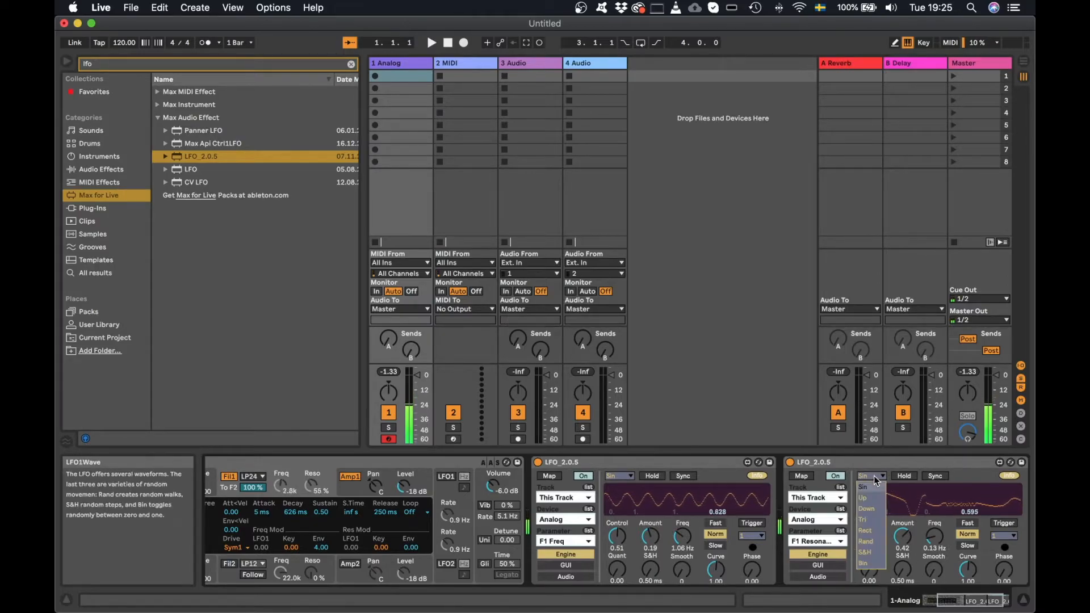
click(877, 543)
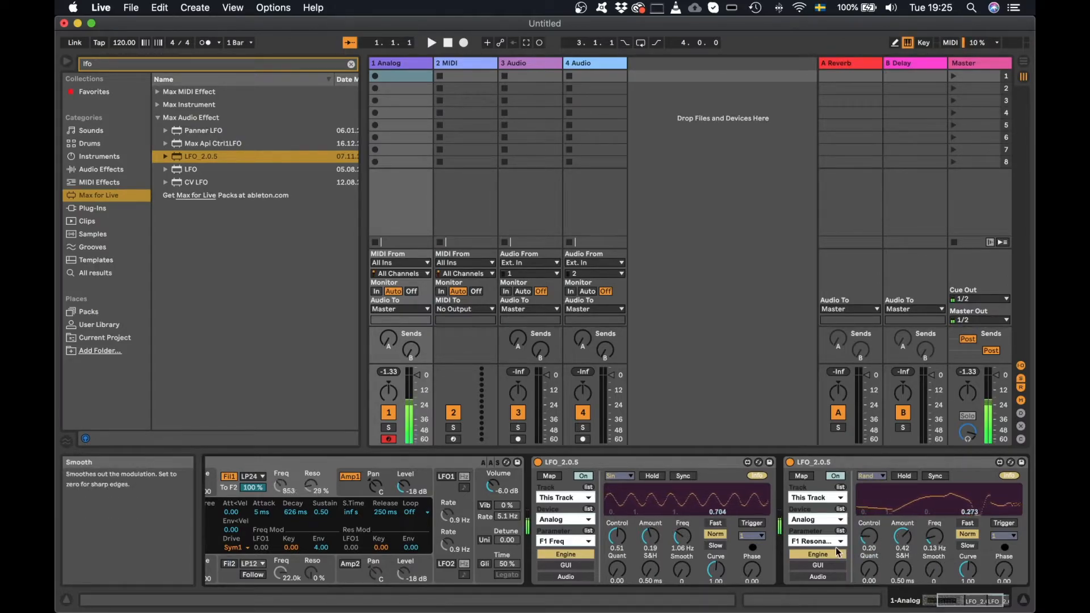
Duplicate the LFO mapped to Filter 1 resonance and switch the copy to the S&H waveform.
scroll(931, 556, left, 5)
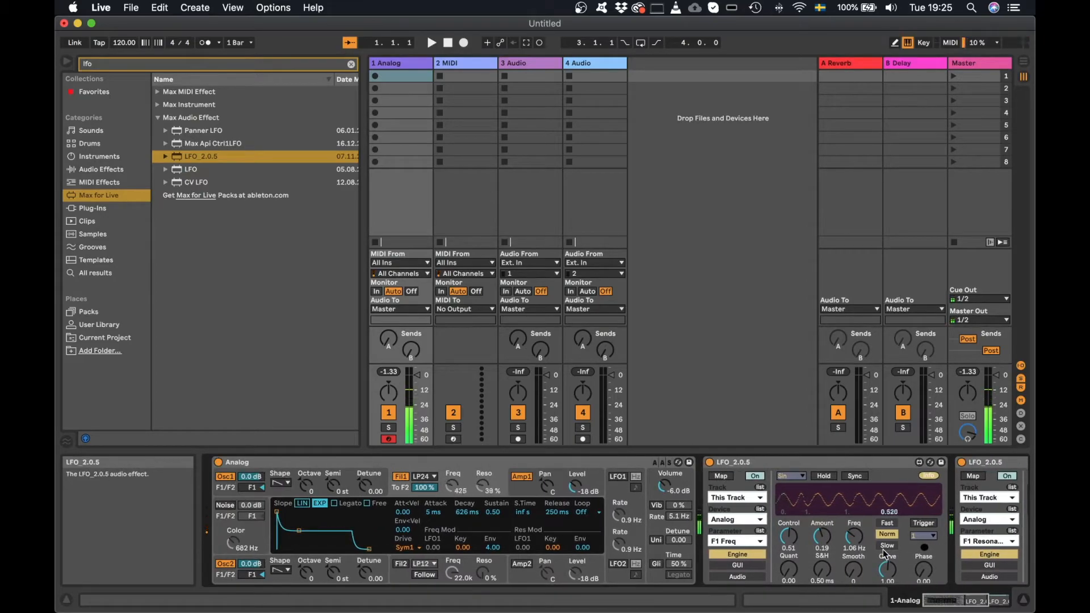
scroll(877, 497, right, 6)
click(920, 466)
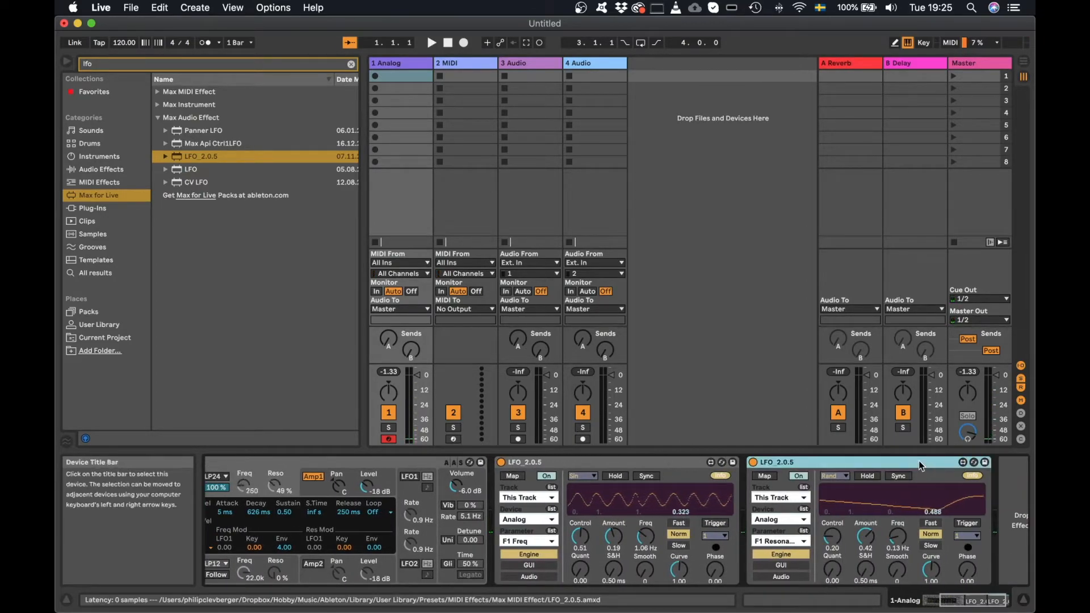
key(super+d)
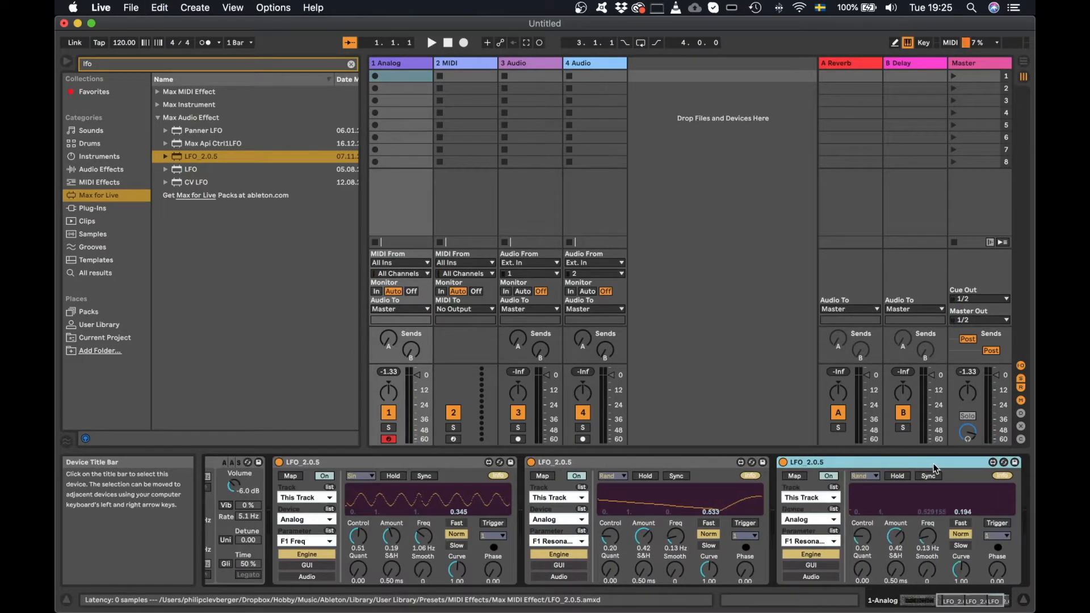
click(864, 476)
click(868, 553)
Map the third LFO to Analog's oscillator 1 shape, with Control 0.33 and Freq 4.29 Hz.
click(795, 476)
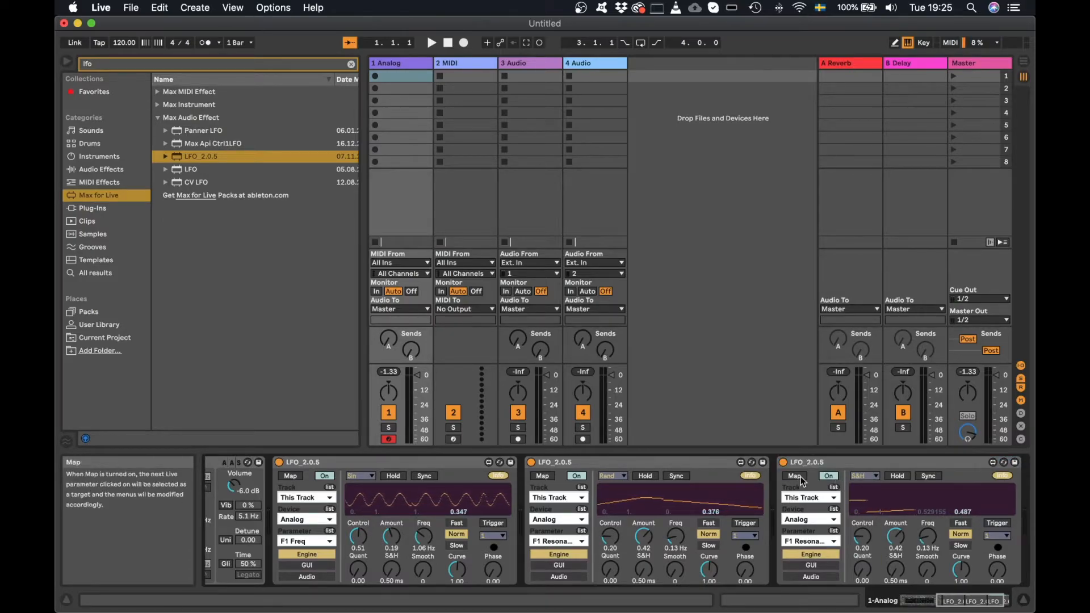
scroll(751, 486, left, 6)
scroll(751, 486, left, 6)
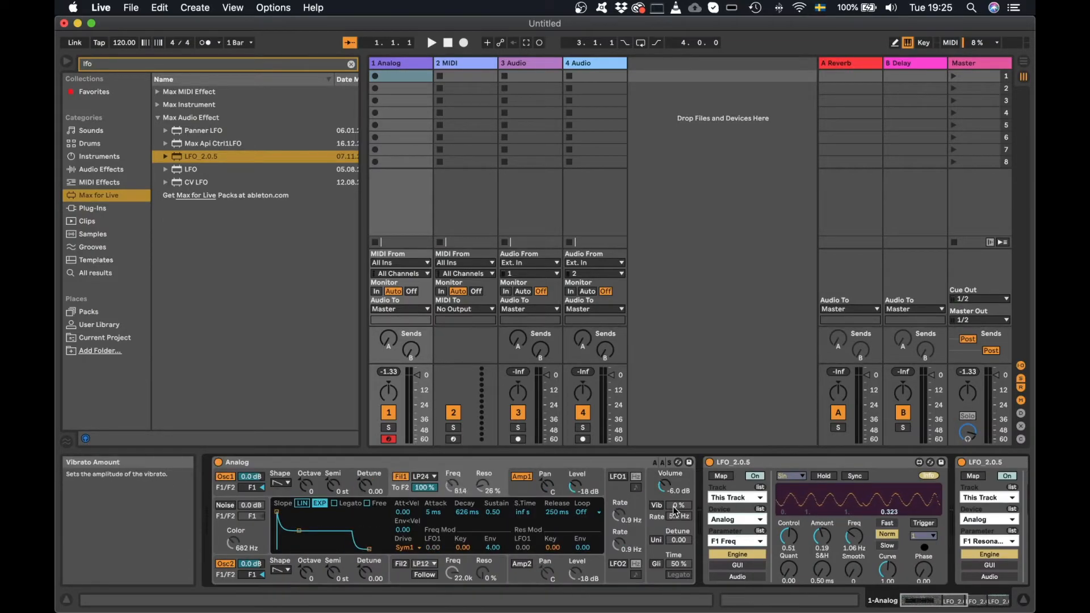
click(281, 489)
click(281, 499)
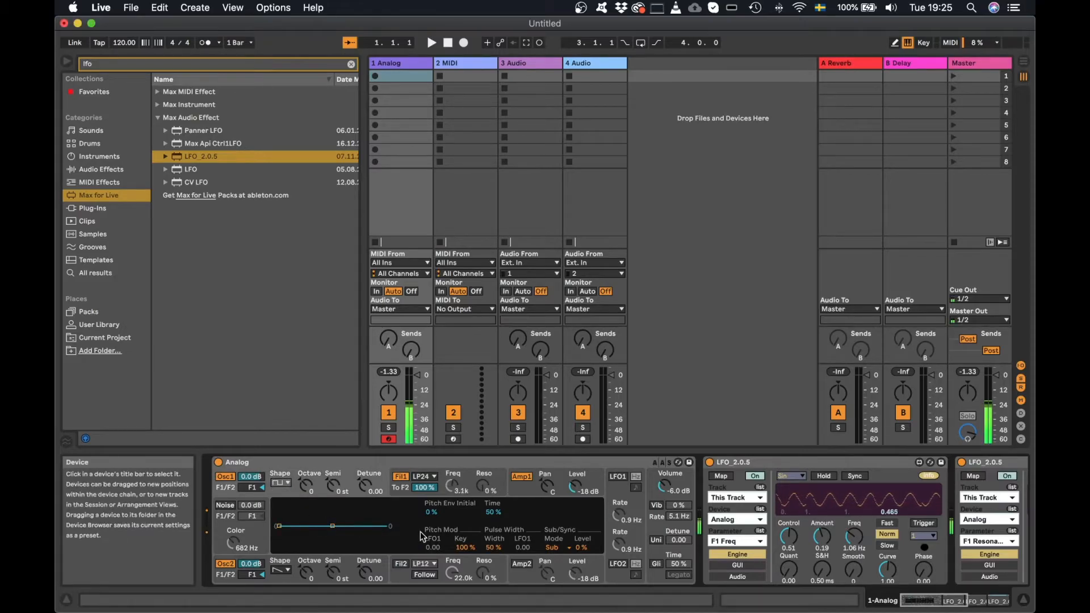
scroll(642, 543, right, 12)
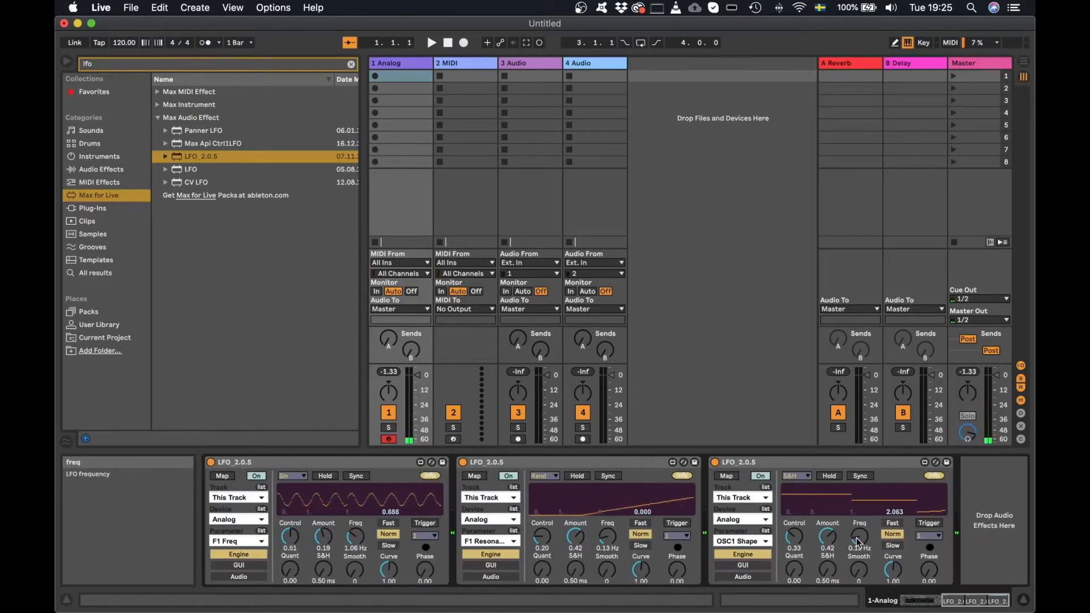
Set Analog's oscillator 2 to the sine shape and its Octave to -1.
scroll(706, 565, left, 10)
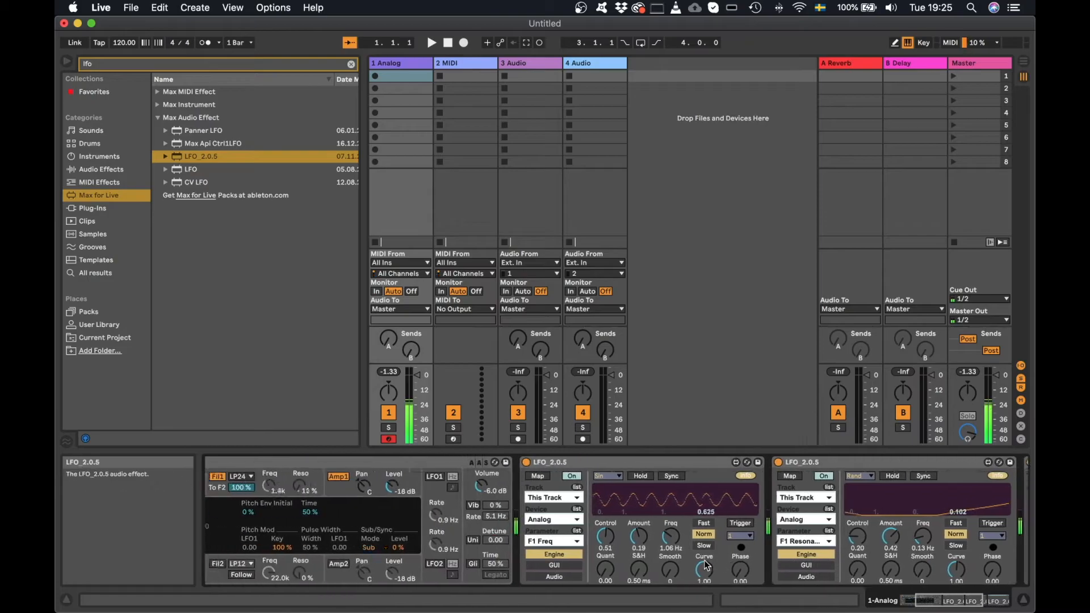
scroll(706, 565, left, 3)
click(369, 465)
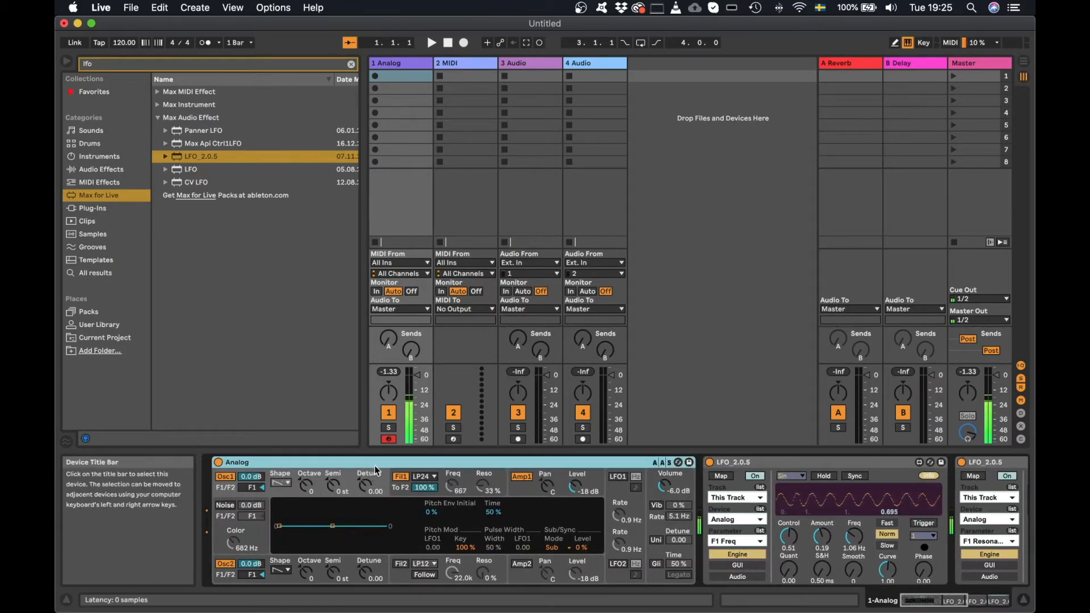
click(283, 571)
click(278, 529)
drag(306, 574, 306, 580)
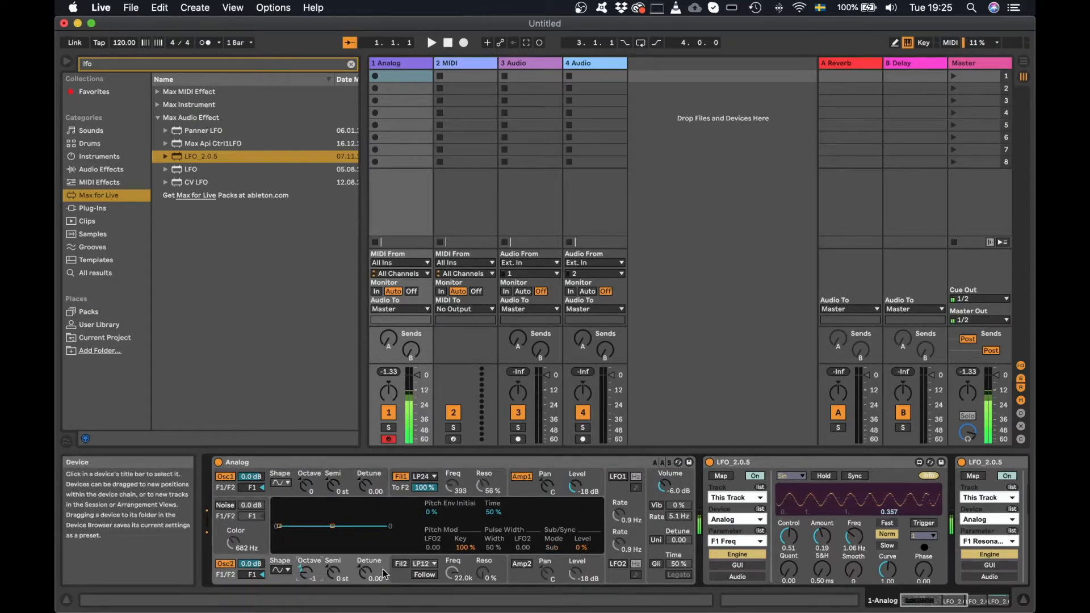
Duplicate the resonance LFO and map the copy to Analog's oscillator 2 Semi, with Control 0.50 and Freq 0.85 Hz.
scroll(740, 534, right, 10)
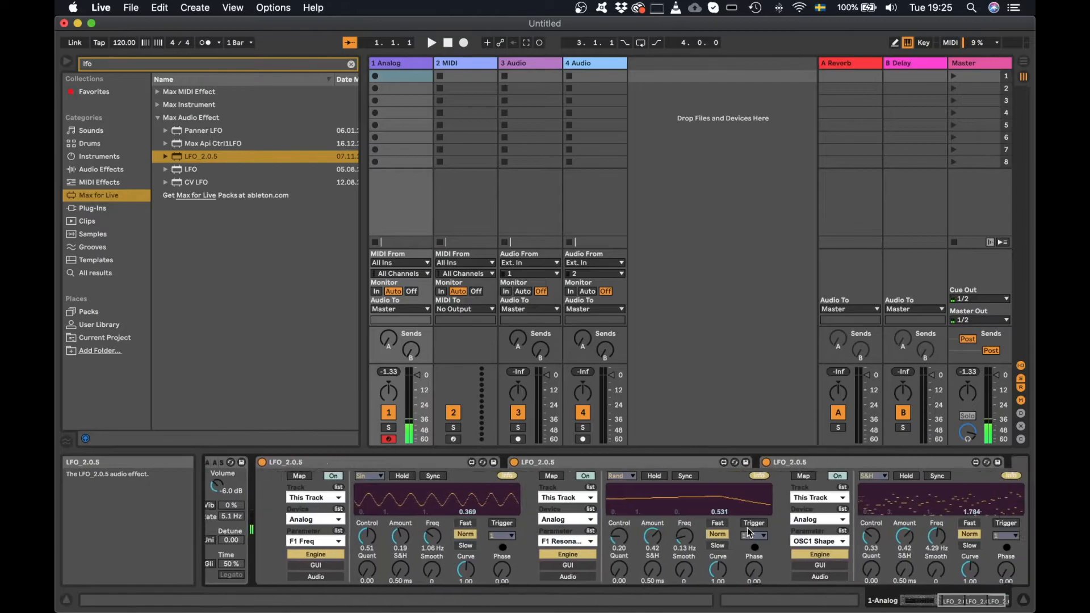
click(596, 464)
key(super+d)
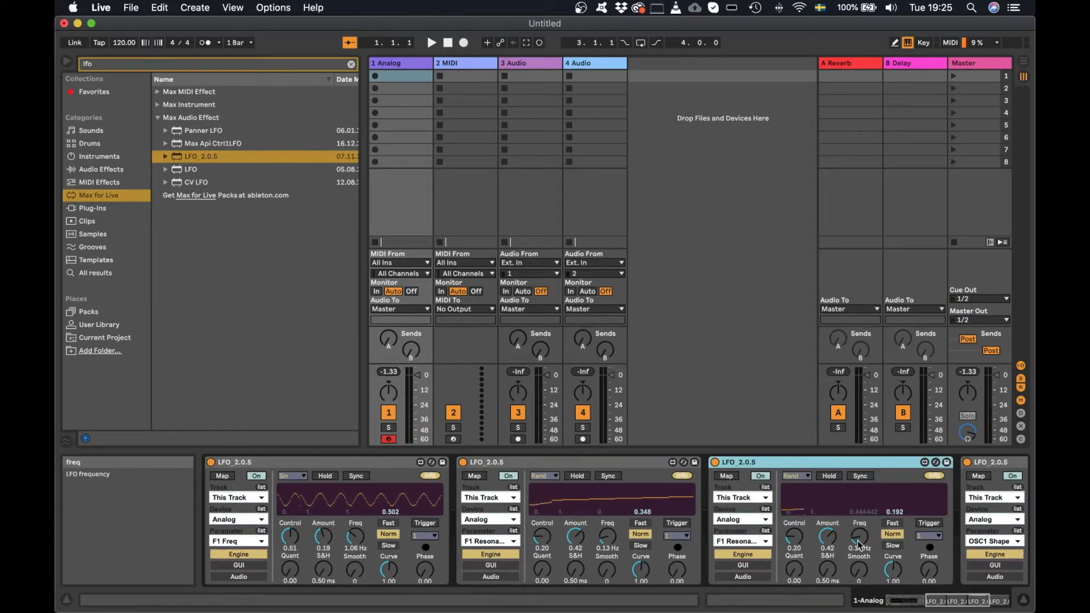
scroll(603, 518, left, 10)
scroll(603, 518, left, 2)
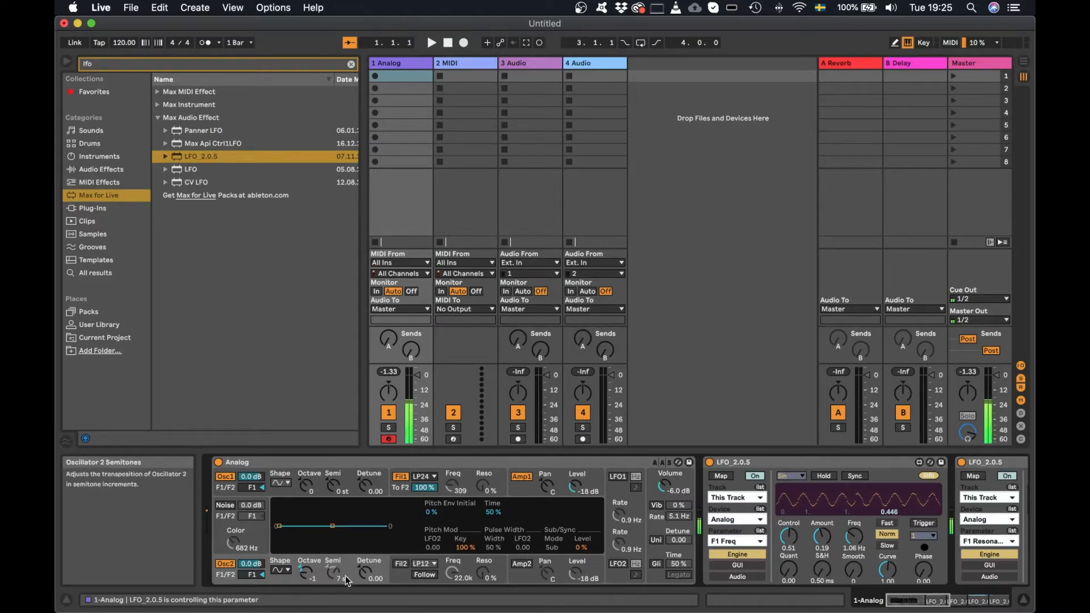
scroll(450, 578, right, 10)
scroll(474, 569, right, 5)
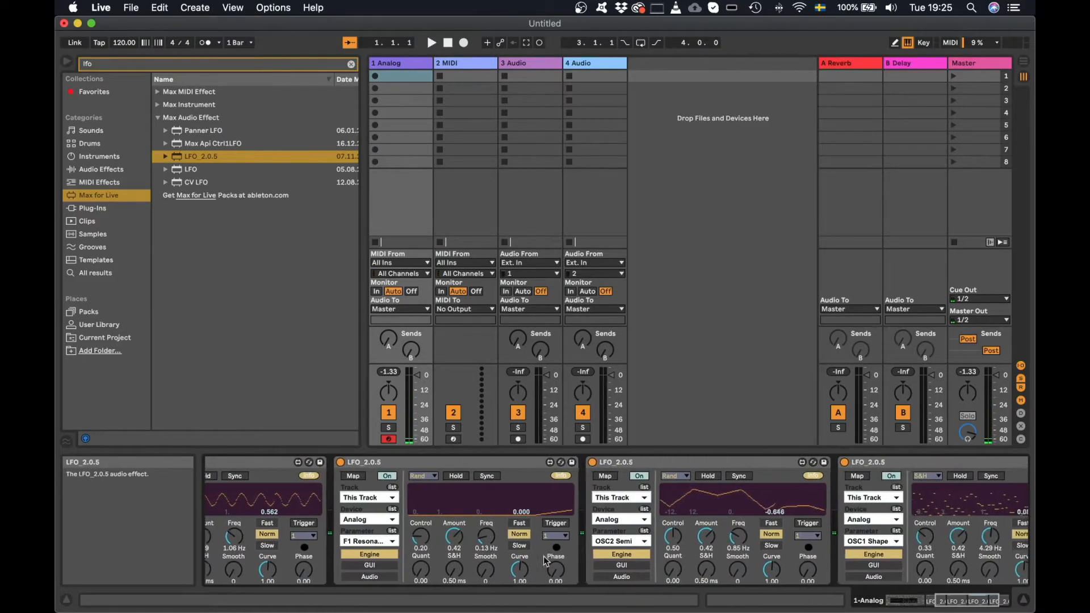
scroll(348, 561, left, 15)
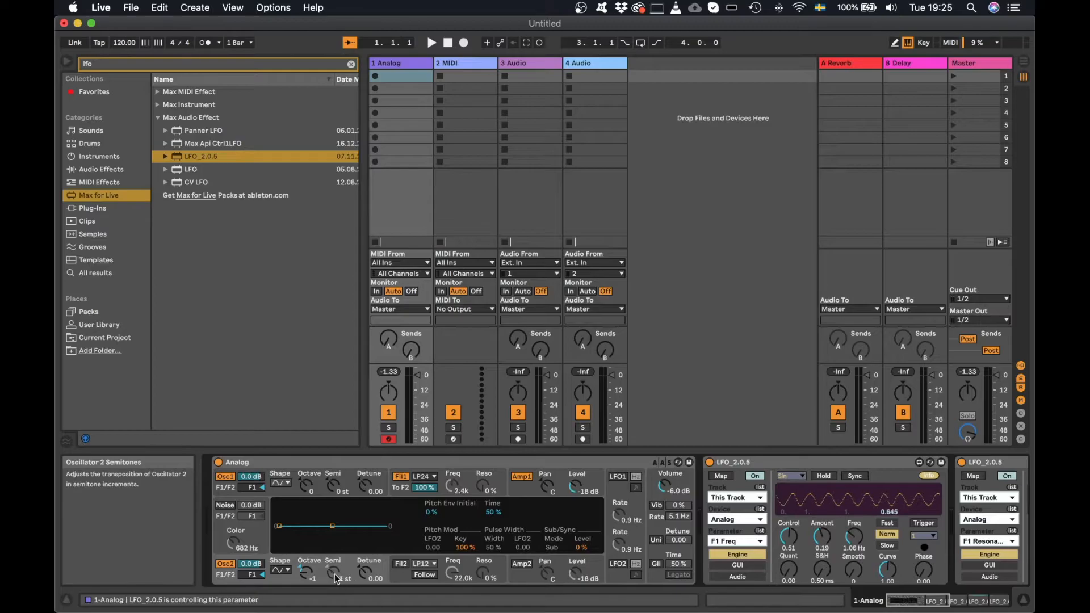
Remap the oscillator 2 Semi LFO to Analog's oscillator 2 Detune and play a note.
scroll(654, 555, right, 10)
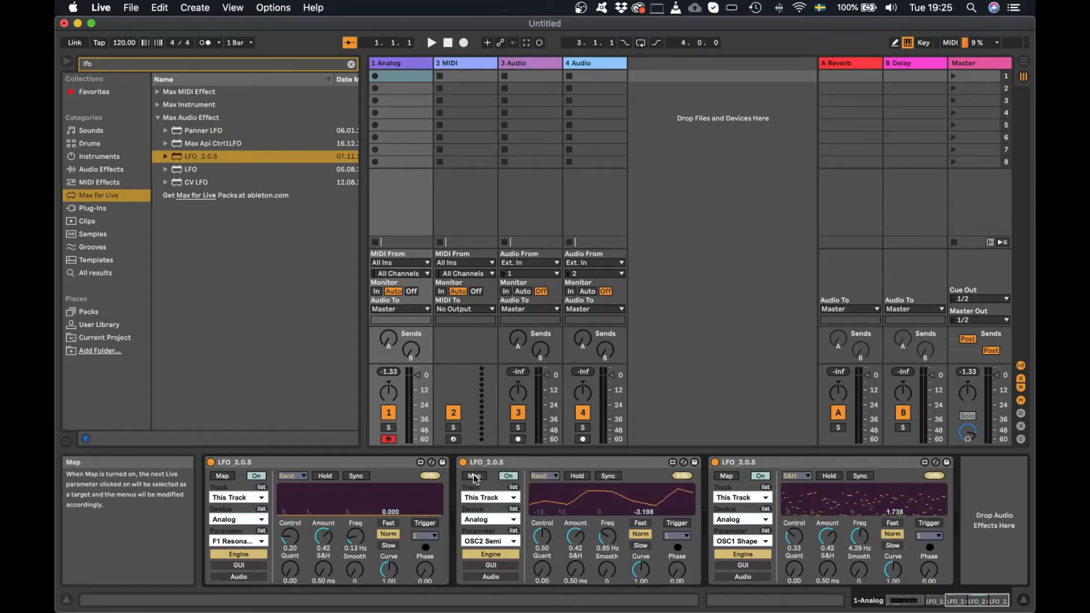
scroll(454, 528, left, 15)
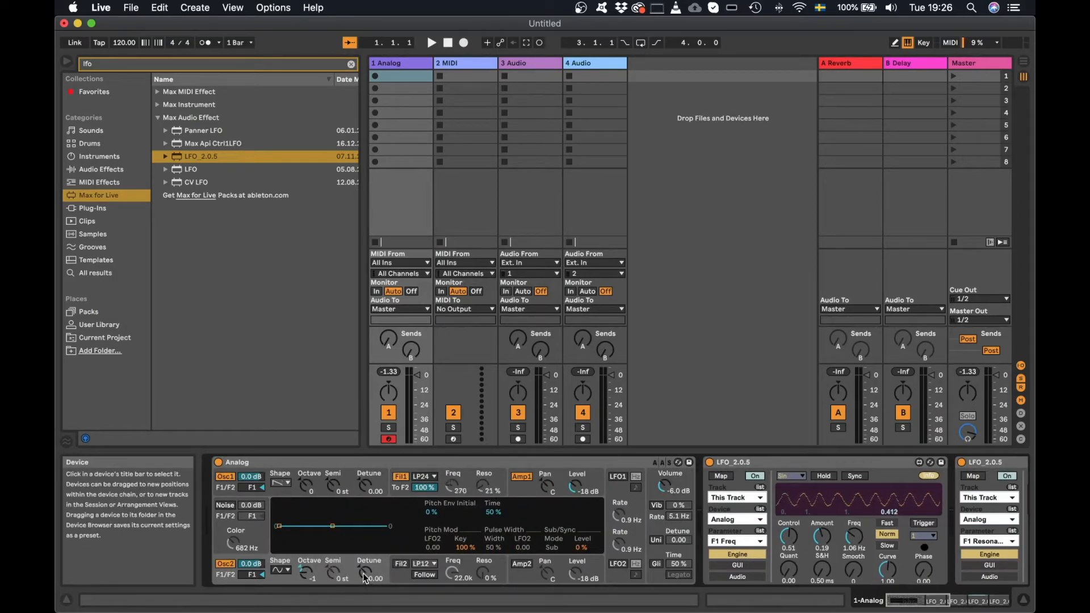
key(a)
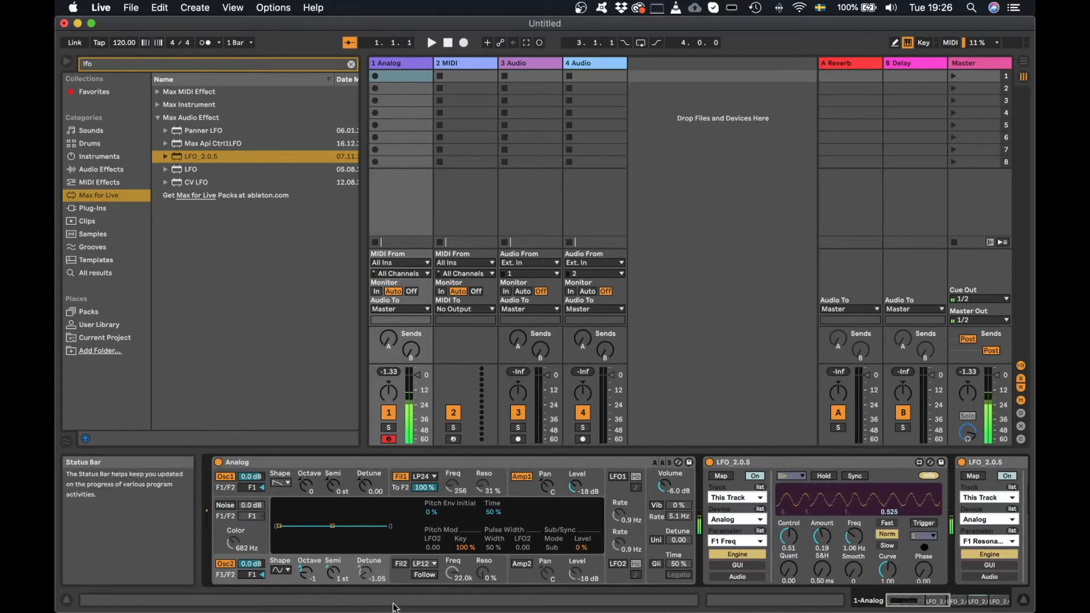
Set the oscillator 2 Detune LFO to the Sin waveform with Control 0.43, Amount 0.25 and Freq 2.63 Hz.
scroll(576, 565, right, 15)
scroll(576, 566, right, 5)
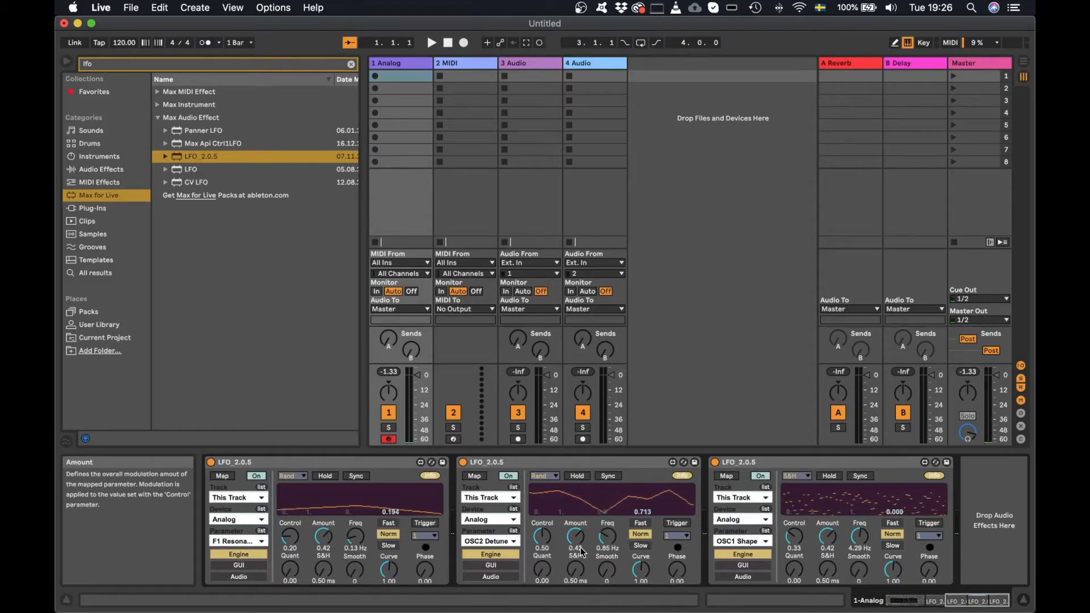
click(550, 477)
click(547, 486)
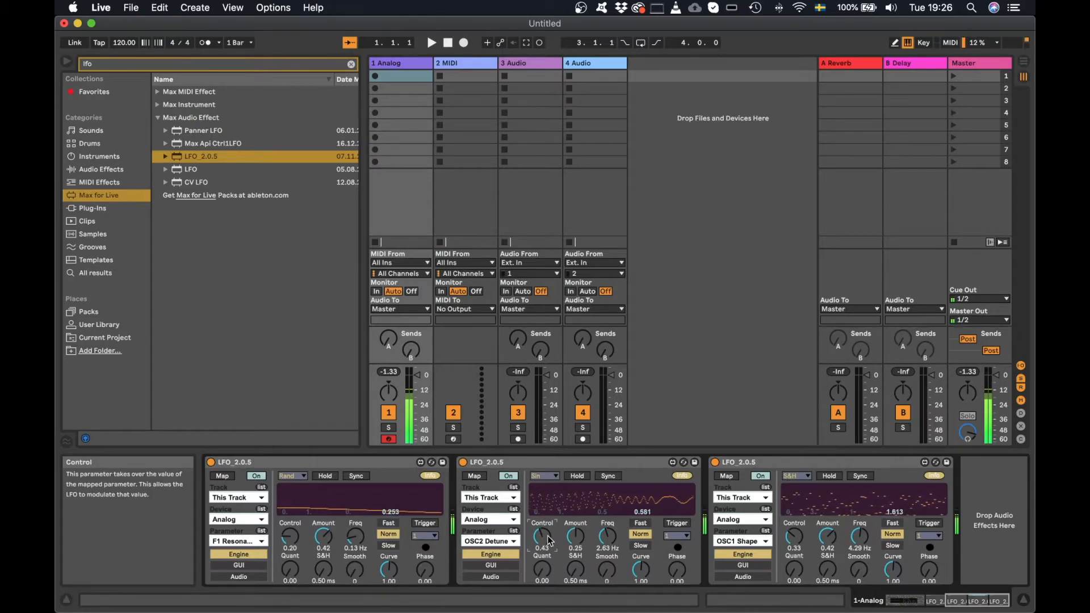
click(491, 554)
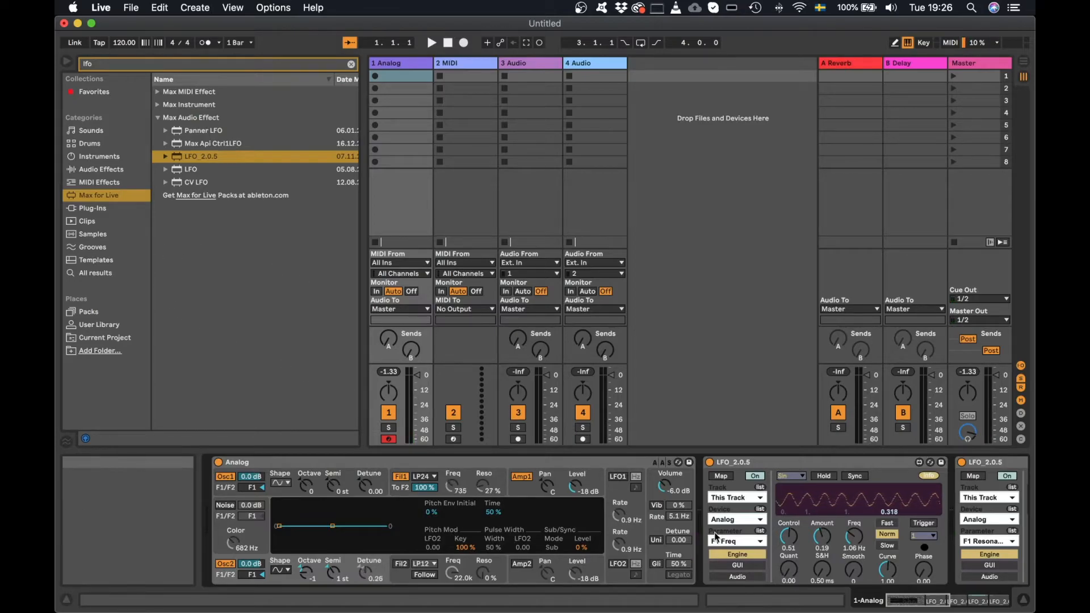
Add the Delay audio effect after the LFOs and set its left and right times, unsynced, to 24.1 ms.
click(78, 165)
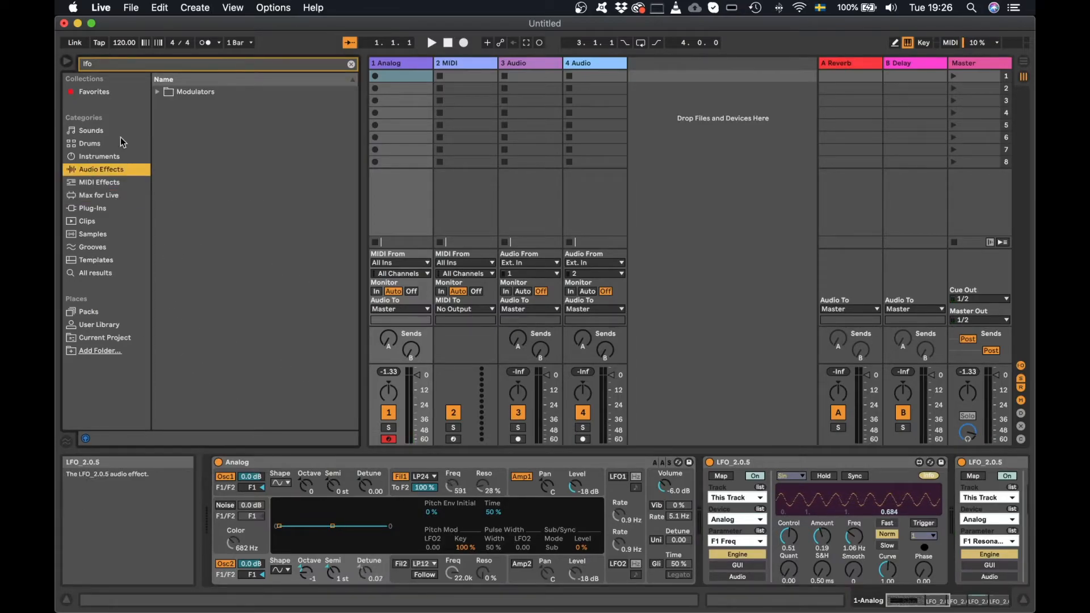
click(109, 64)
key(BackSpace)
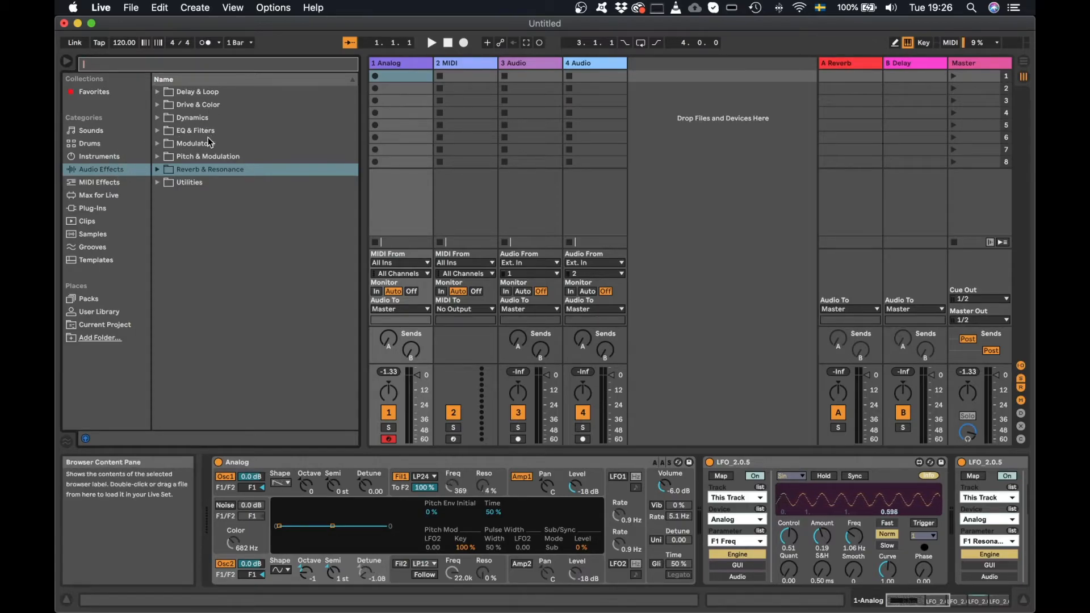
click(193, 91)
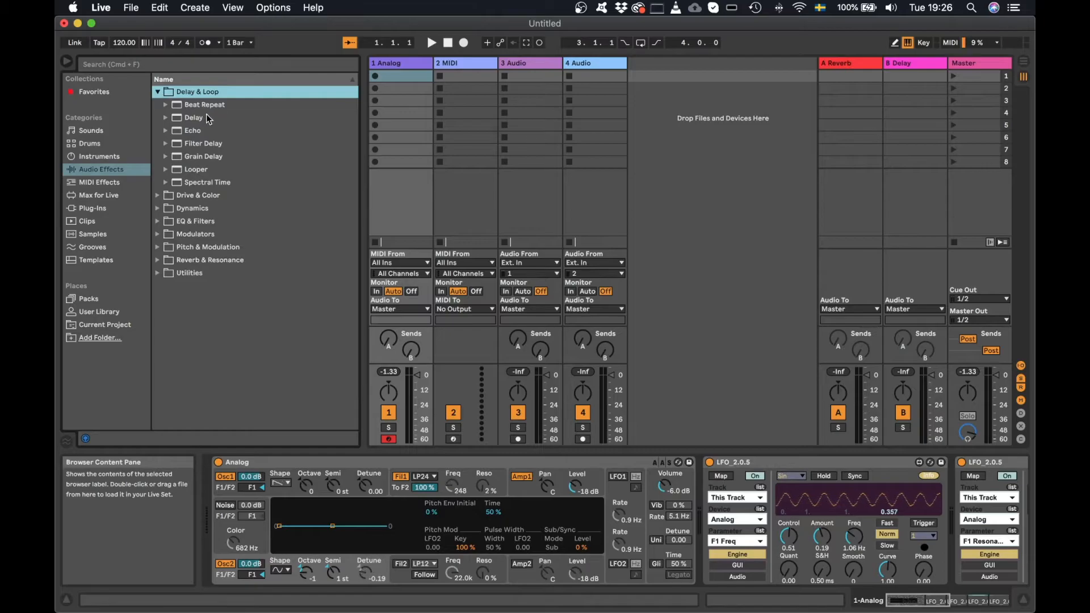
double_click(255, 118)
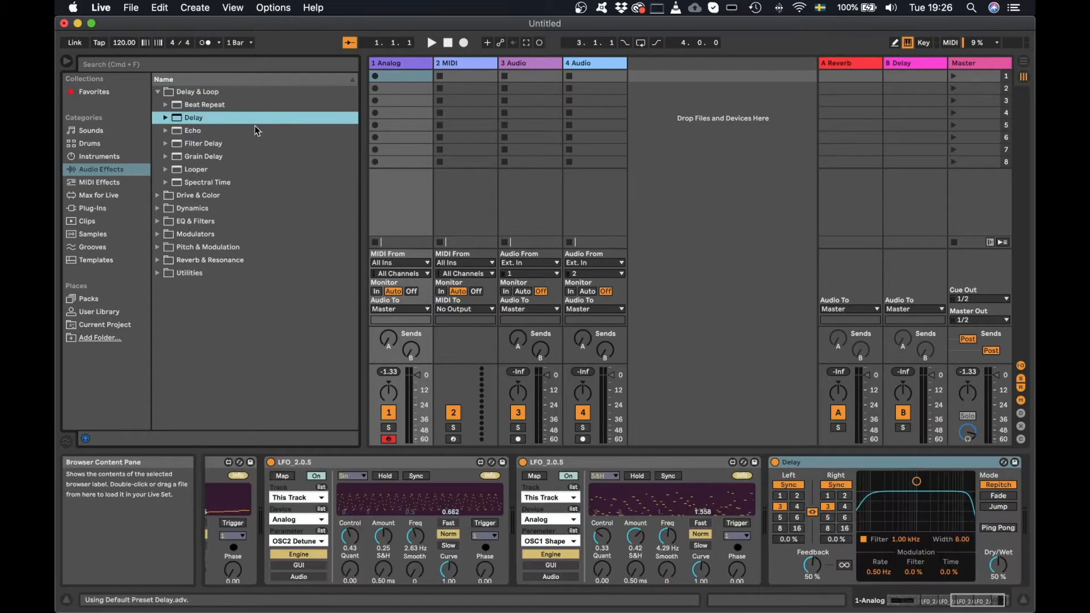
click(836, 485)
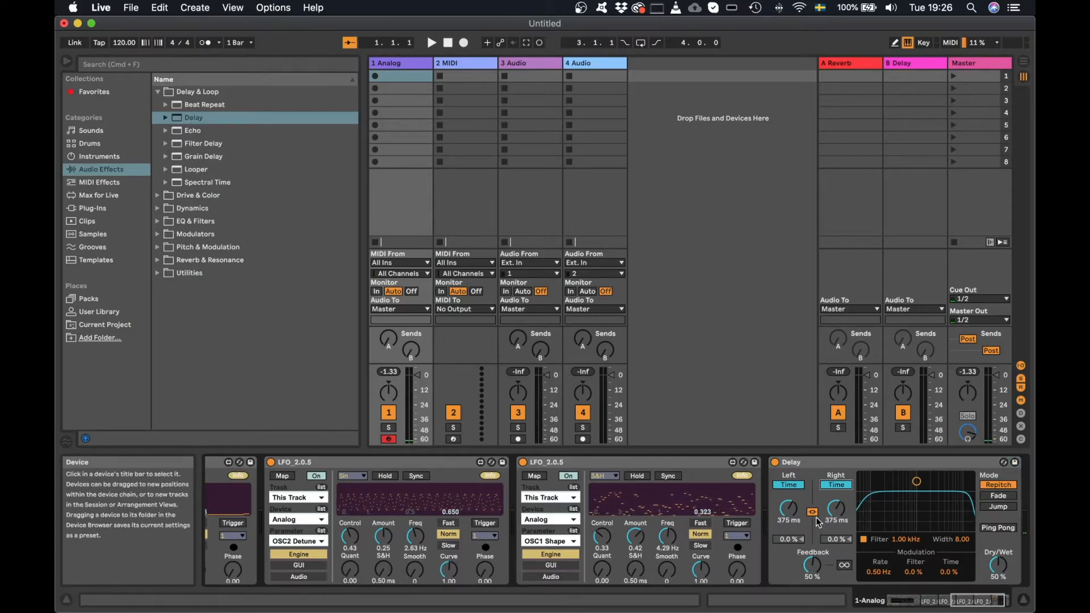
drag(826, 518, 829, 567)
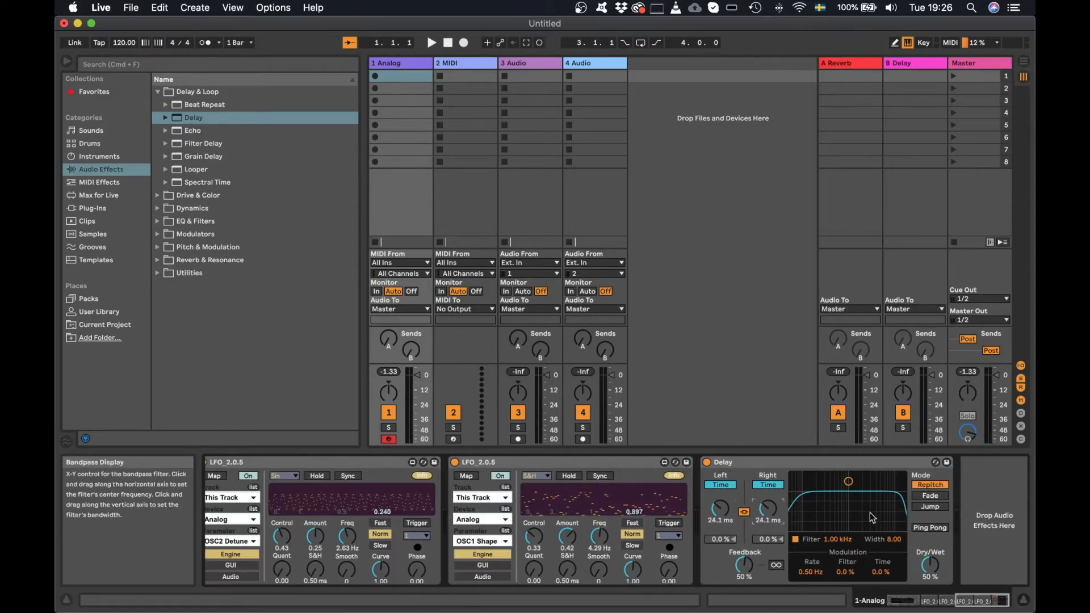
Duplicate the oscillator 1 shape LFO and map the copy to Delay's left time, with Control 0.34 and Freq 0.48 Hz.
click(557, 465)
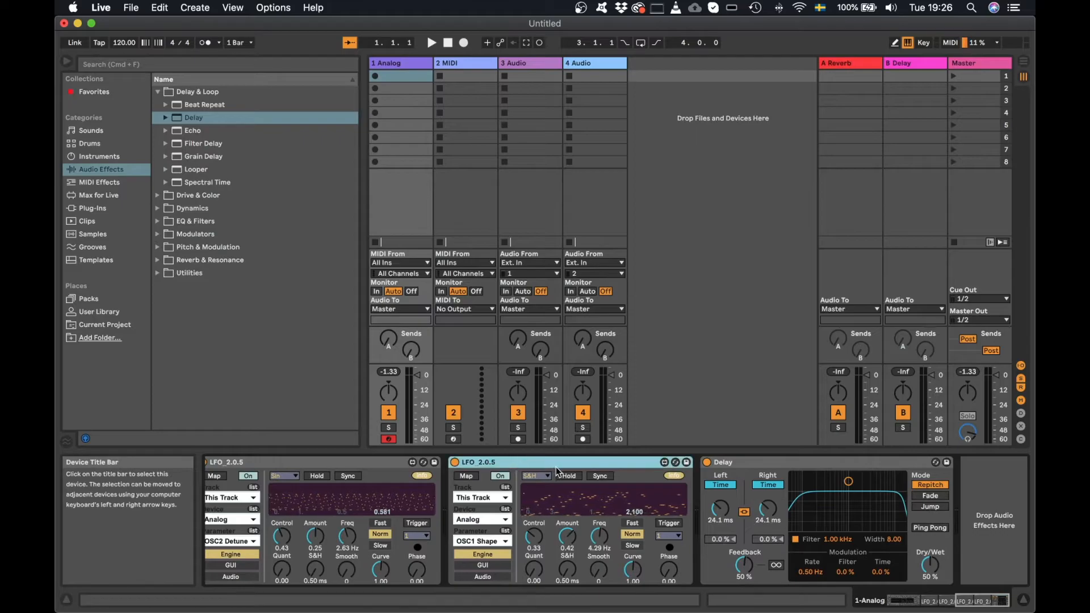
key(super+d)
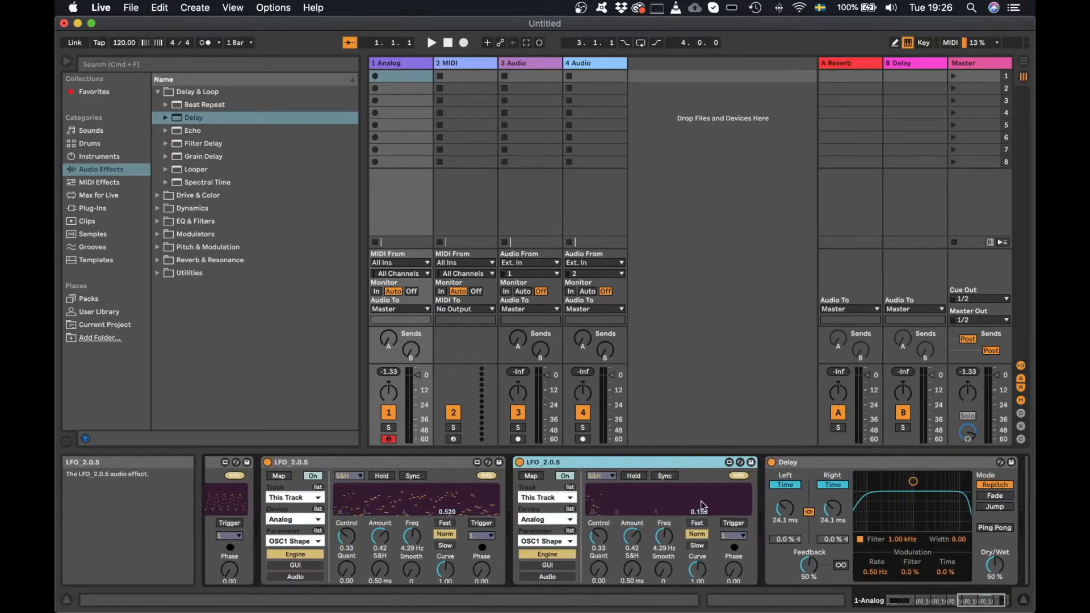
click(523, 479)
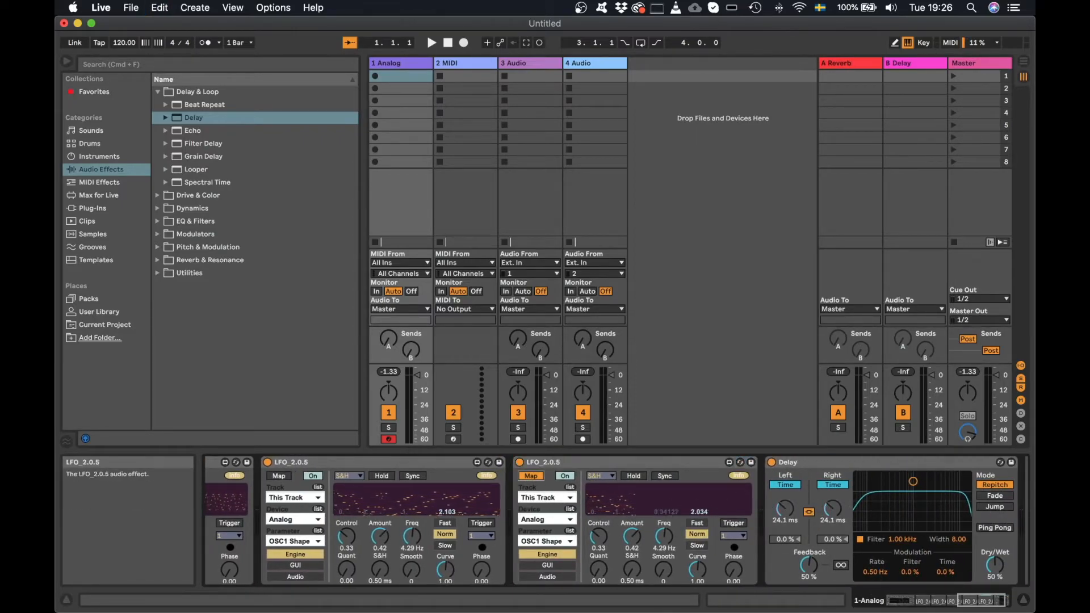
click(785, 508)
mouse_move(664, 536)
mouse_down()
mouse_move(664, 562)
mouse_move(670, 542)
mouse_up()
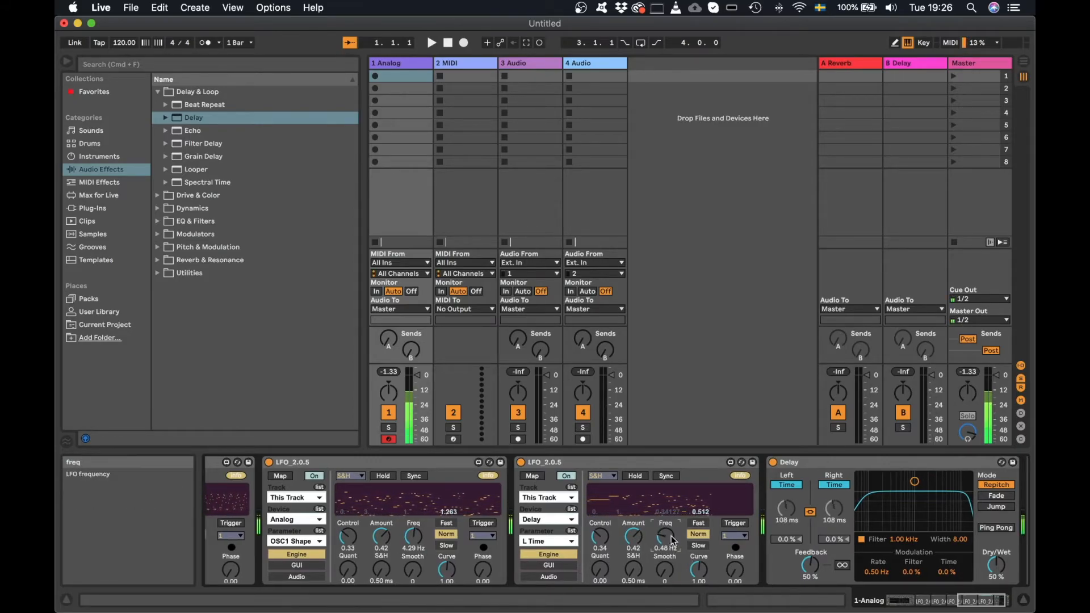
Switch Delay to Jump mode with 72% Feedback, and set the delay-time LFO's Amount to 0.34.
click(996, 507)
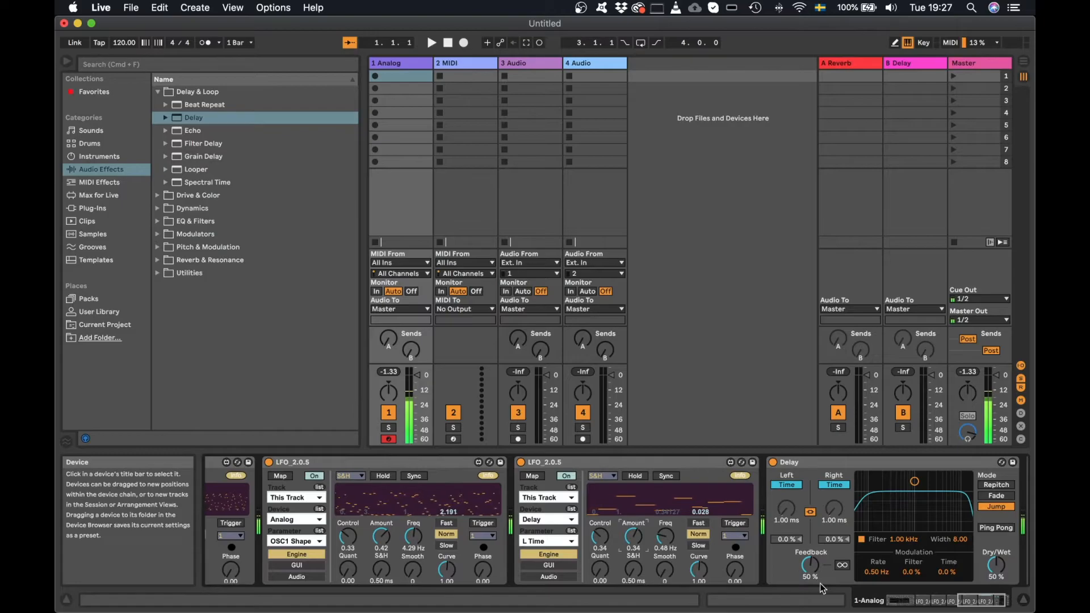
drag(814, 572, 813, 573)
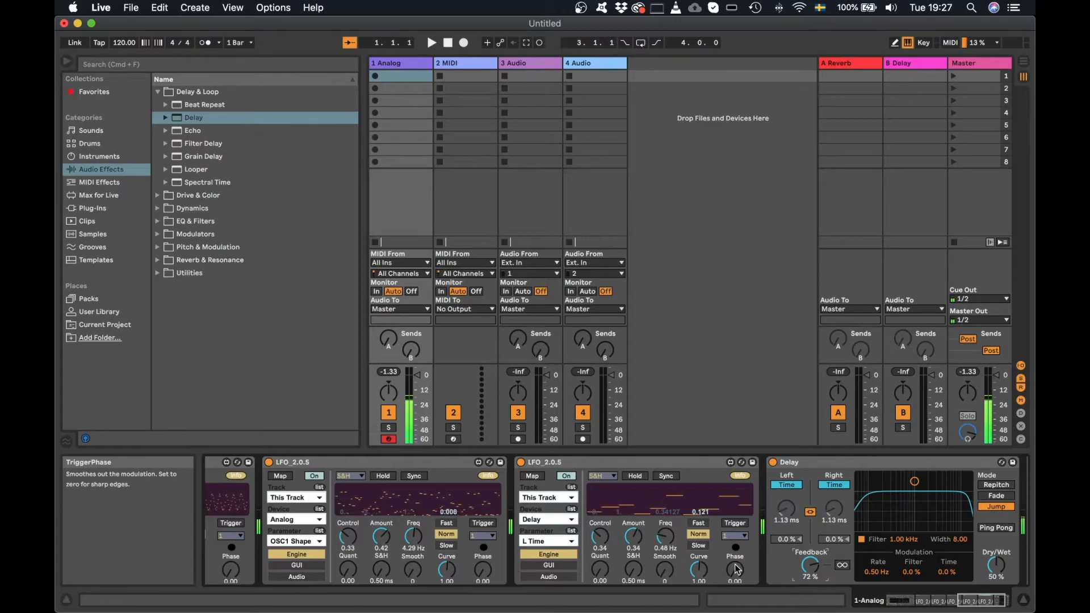
scroll(735, 569, left, 10)
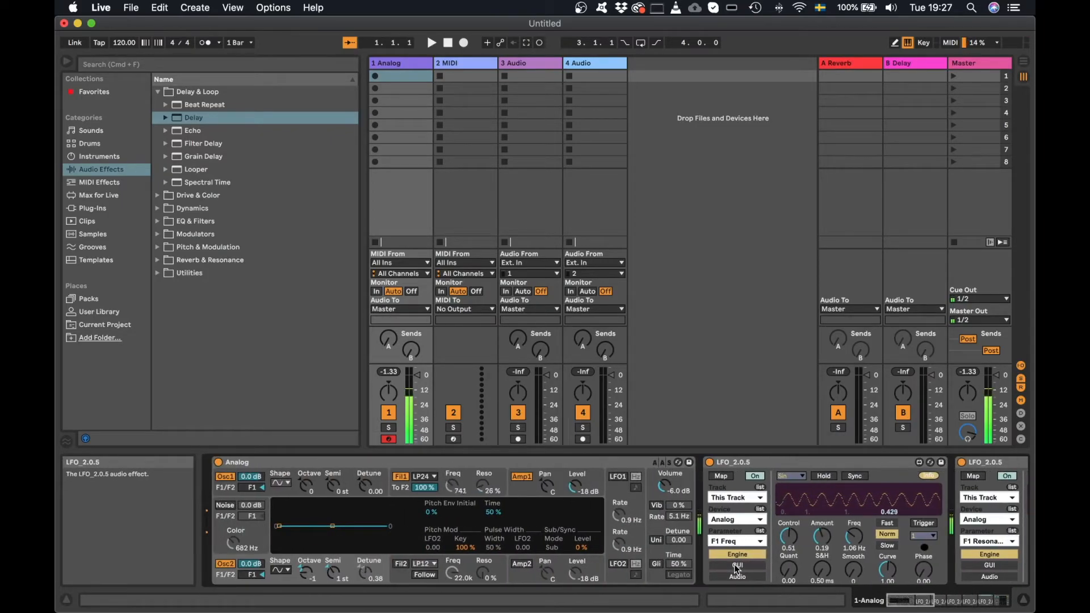
scroll(747, 565, right, 10)
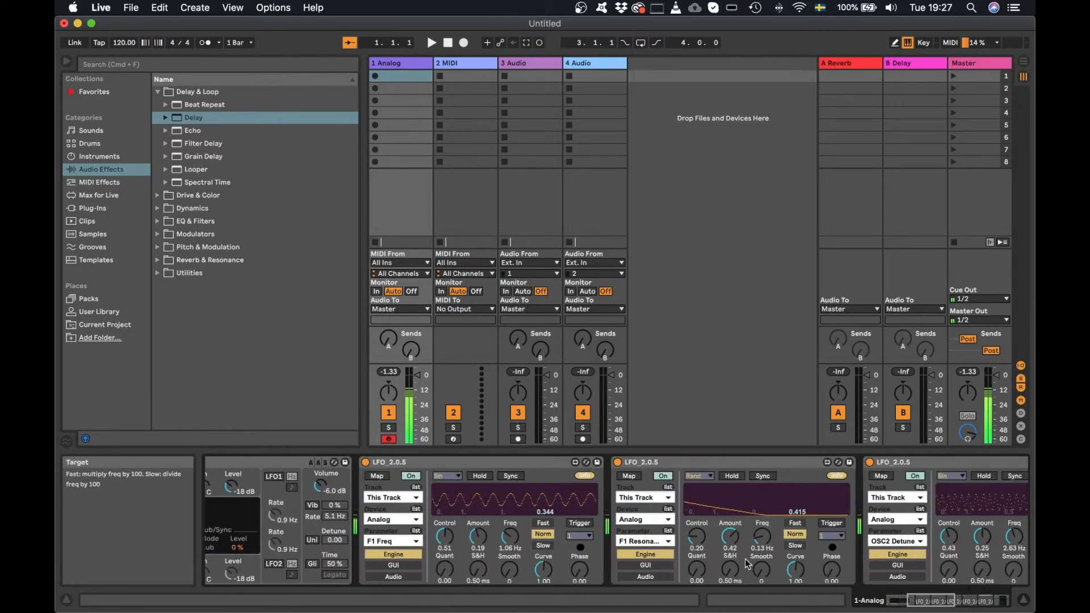
Add the Grain Delay audio effect after Delay on the Analog track.
scroll(489, 515, right, 2)
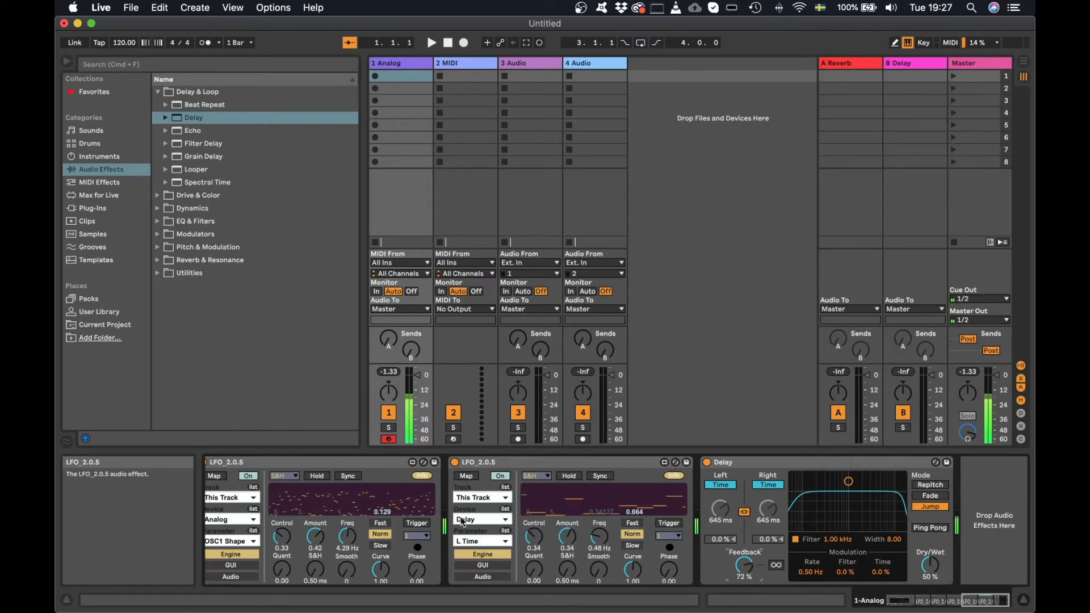
scroll(345, 525, left, 15)
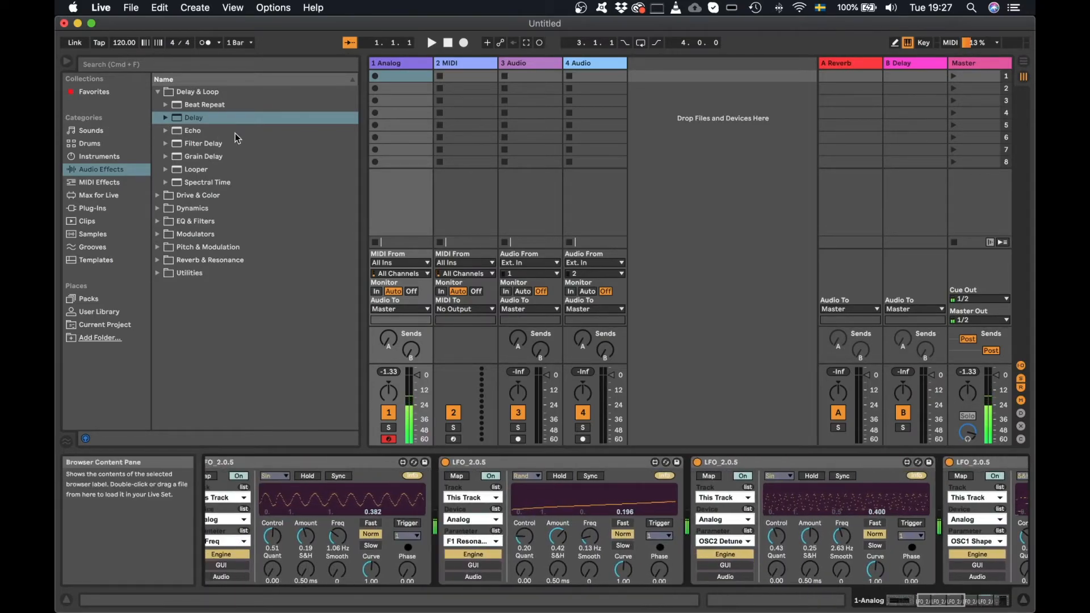
click(215, 156)
double_click(217, 157)
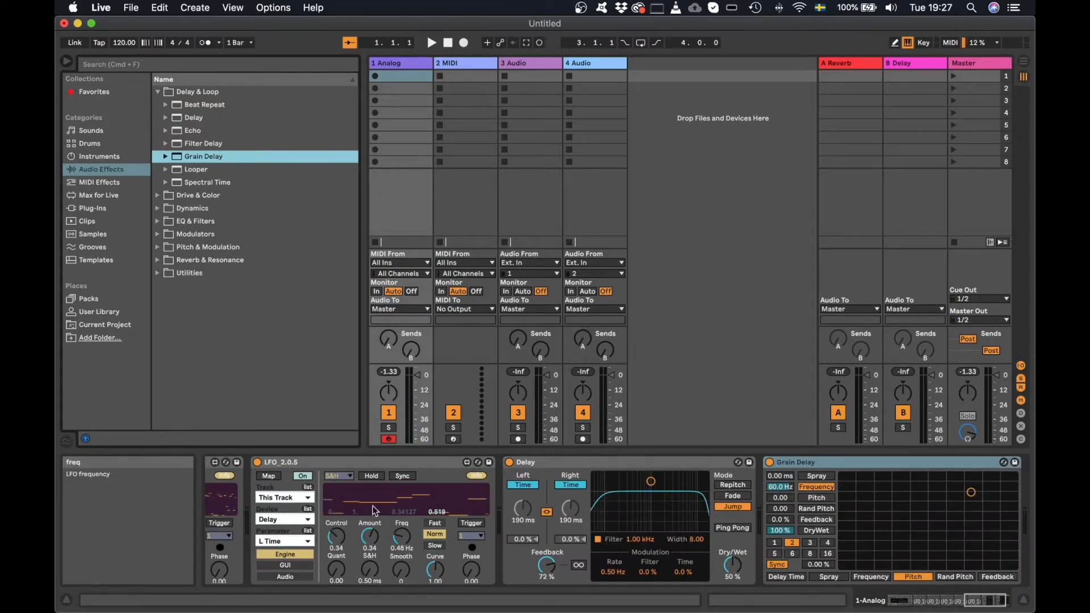
Duplicate the LFO that modulates Delay's left time and map the copy to Grain Delay's Pitch.
click(378, 459)
key(super+d)
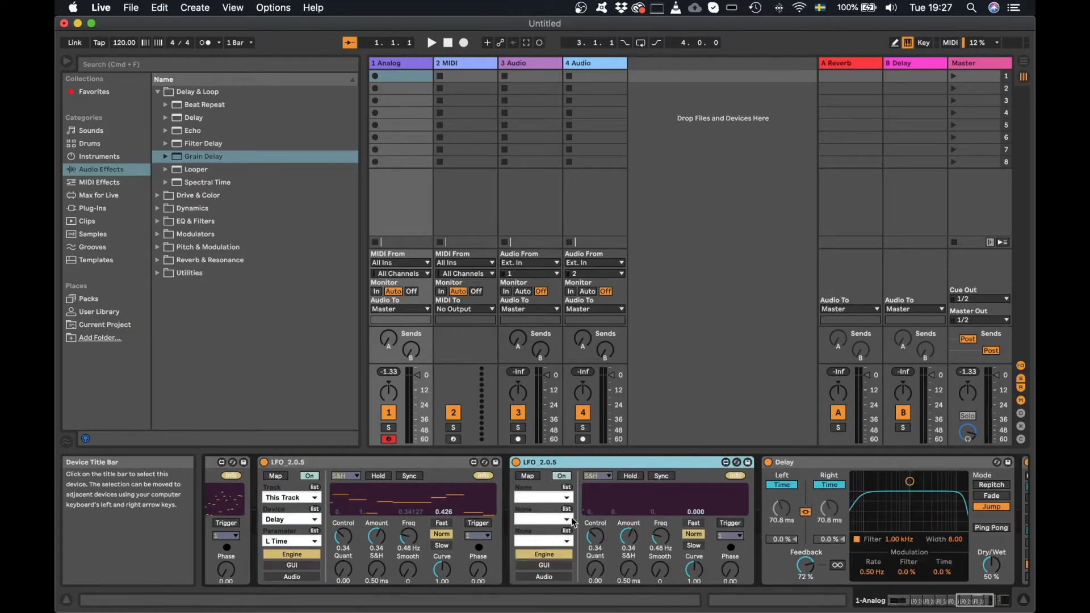
scroll(630, 529, right, 3)
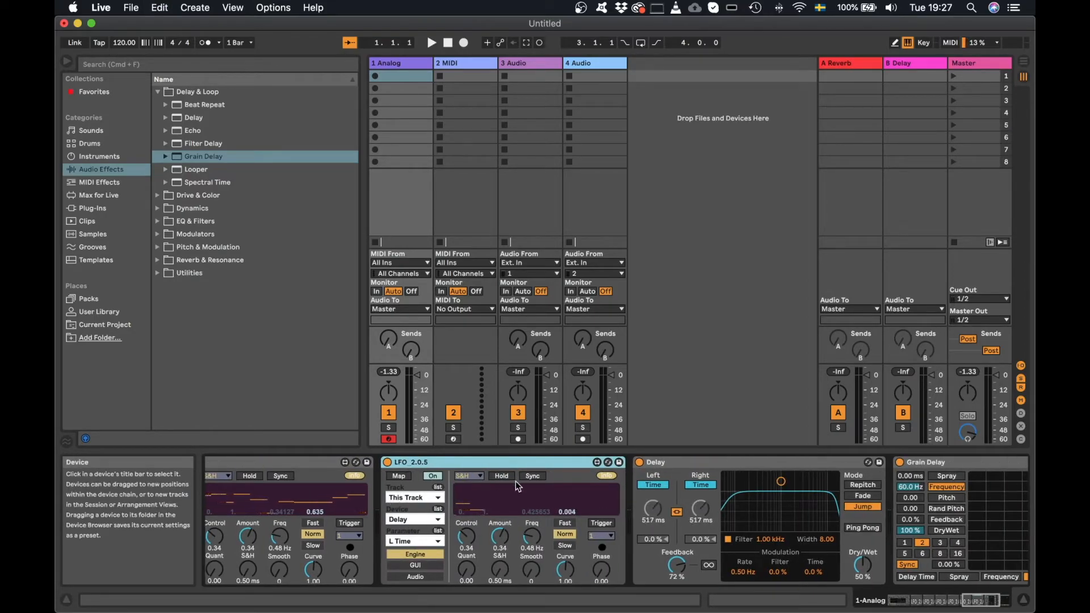
click(398, 476)
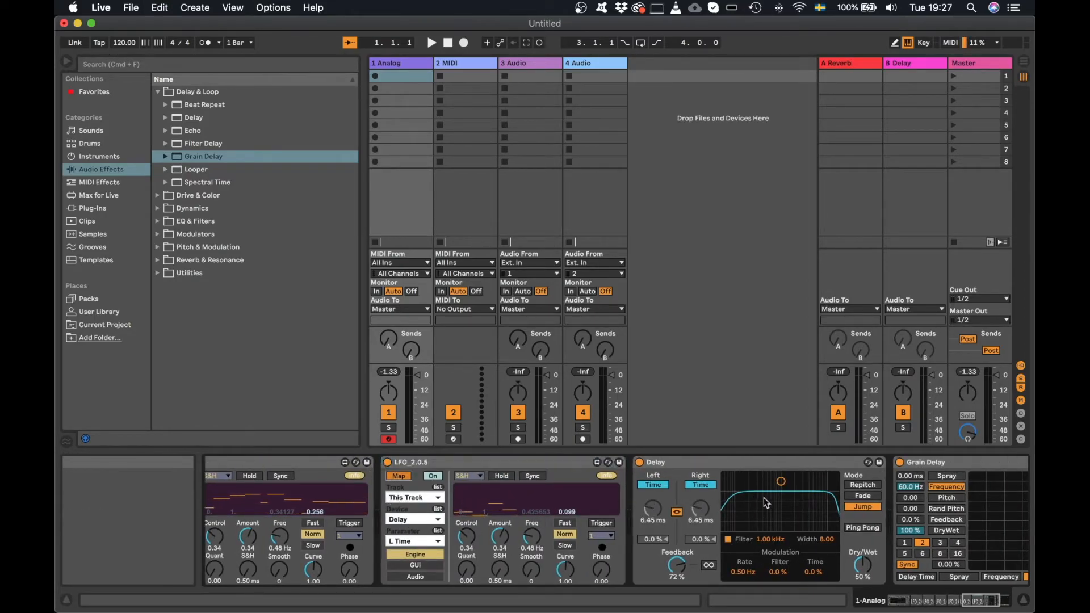
click(900, 500)
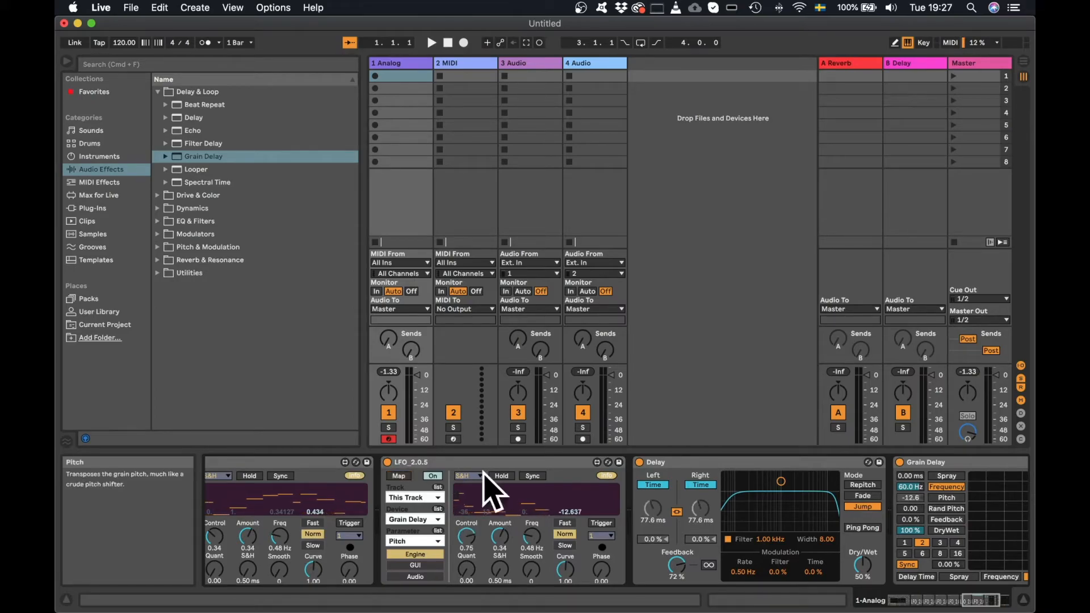
Duplicate the pitch LFO, map the copy to Grain Delay's Feedback, and shift the computer keyboard's octave down to C2–D3.
click(511, 462)
key(super+d)
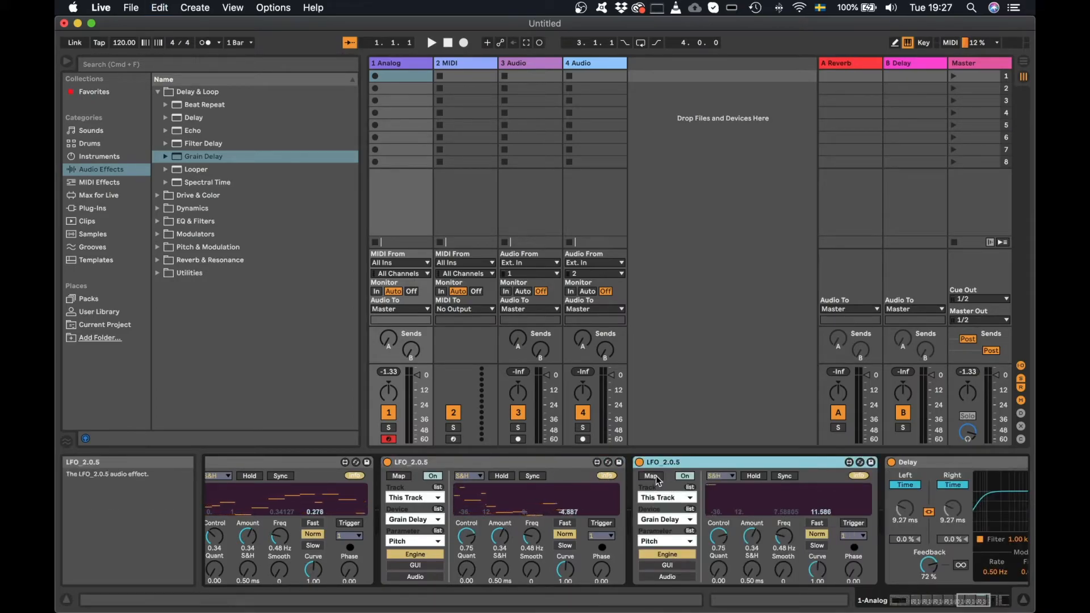
click(653, 477)
scroll(659, 482, right, 10)
click(736, 489)
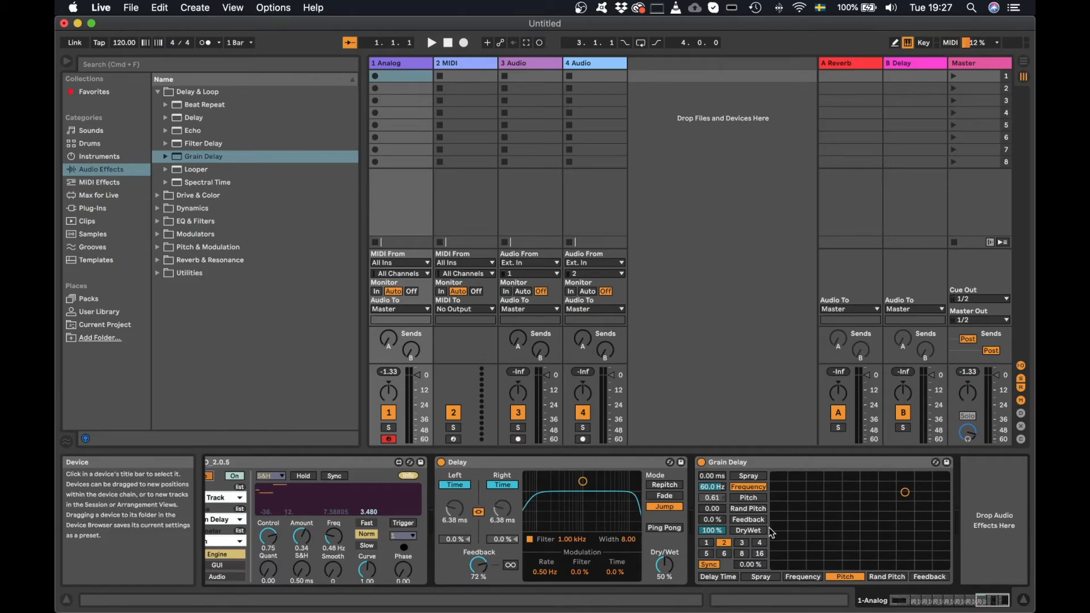
click(714, 519)
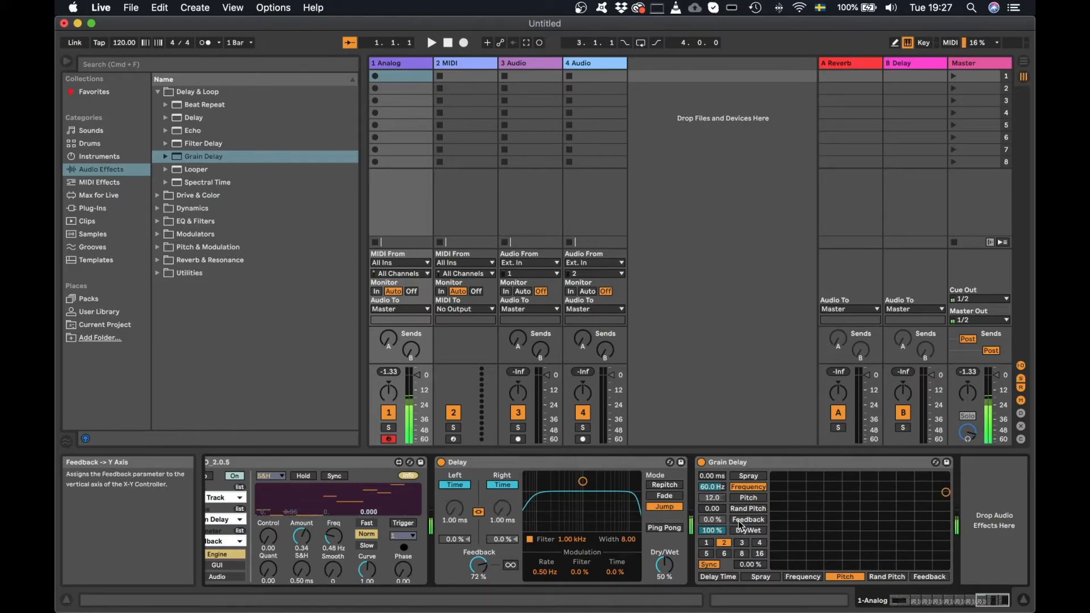
key(z)
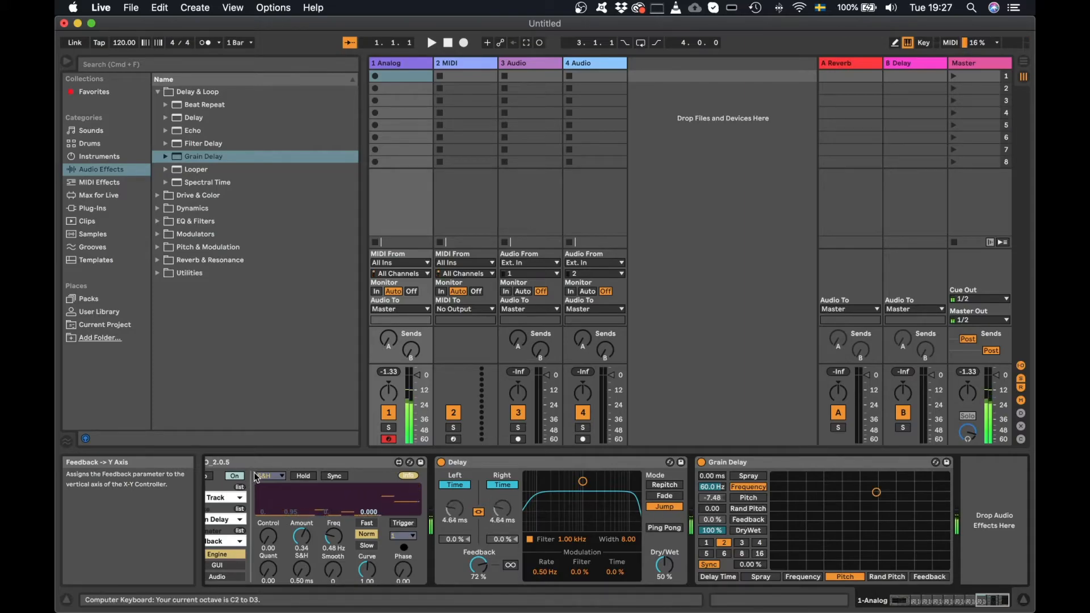
Duplicate the Grain Delay Feedback LFO, map the copy to Grain Delay's Frequency, and play a note to audition it.
click(294, 465)
key(super+d)
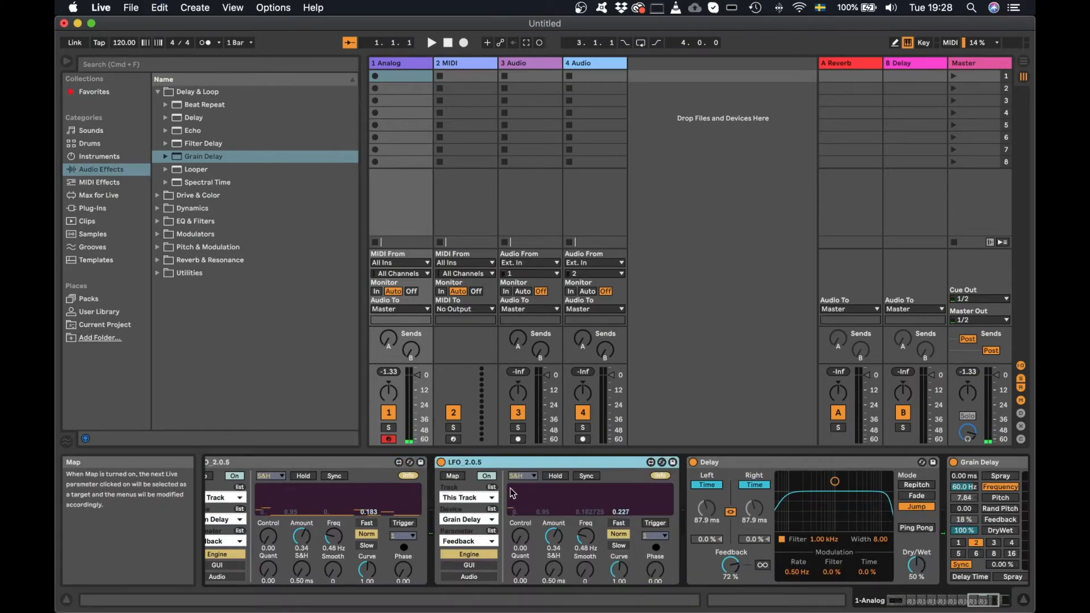
click(448, 478)
scroll(707, 506, right, 3)
click(839, 487)
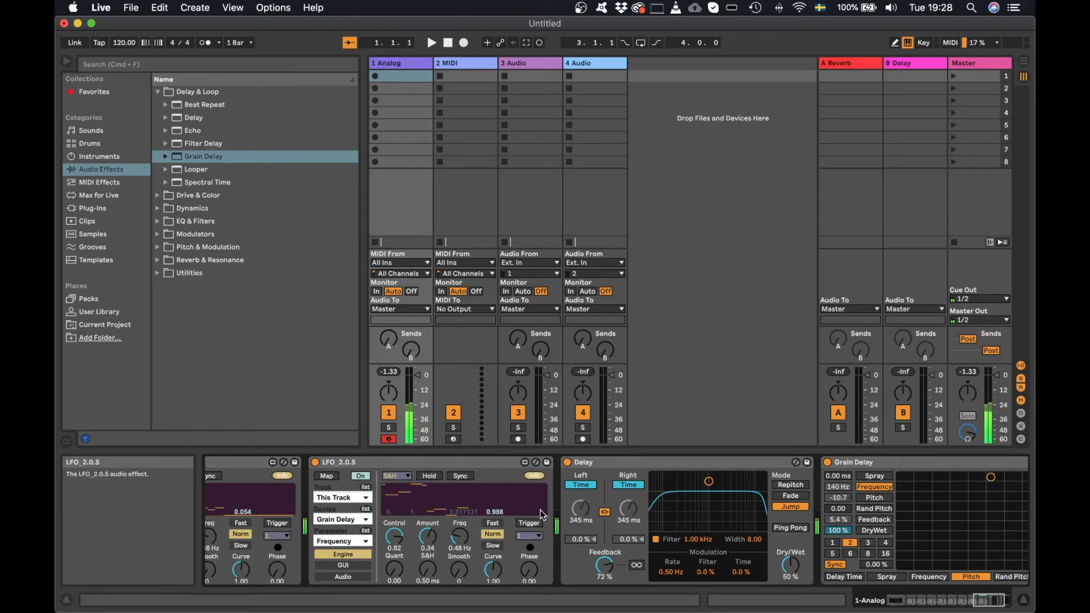
key(a)
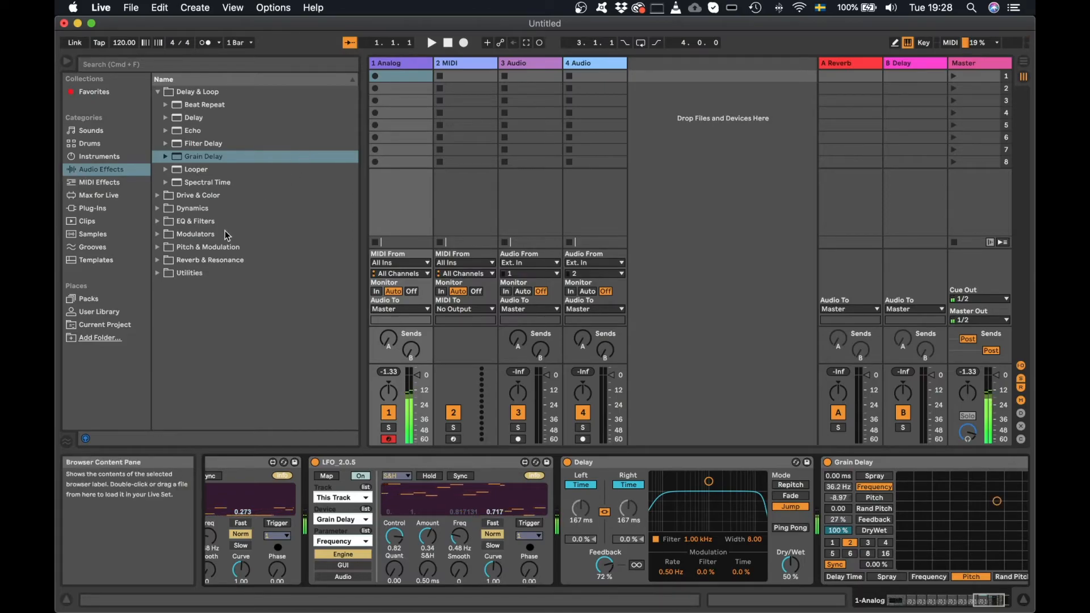
Add the Reverb audio effect after Grain Delay, with a 3.62 s Decay Time and 18% Dry/Wet.
click(200, 259)
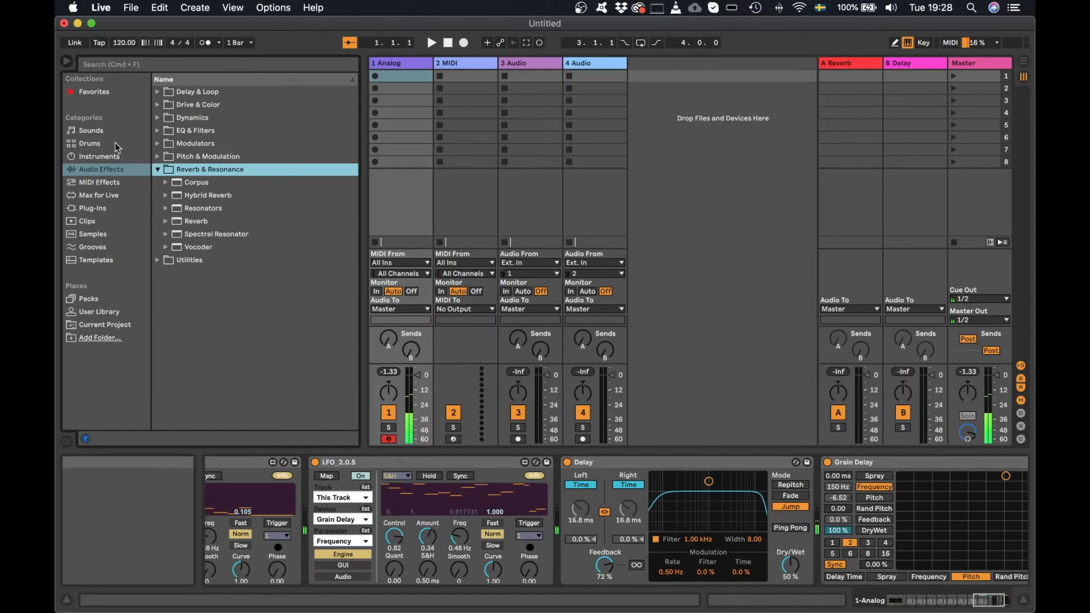
double_click(256, 221)
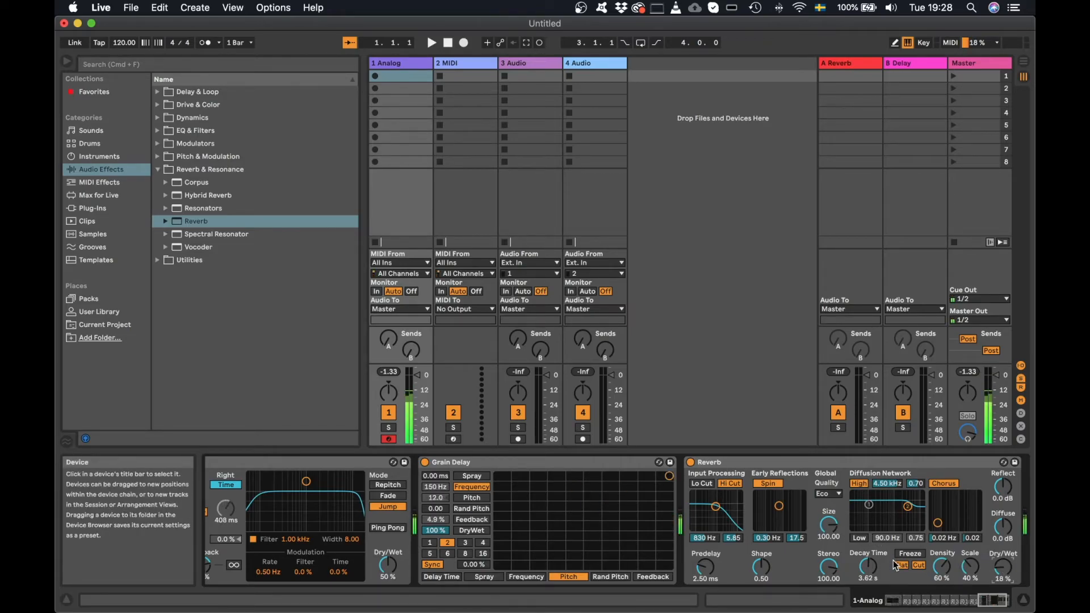
Duplicate the filter 1 frequency LFO and map the copy to Analog's oscillator 1 Octave.
scroll(407, 523, left, 15)
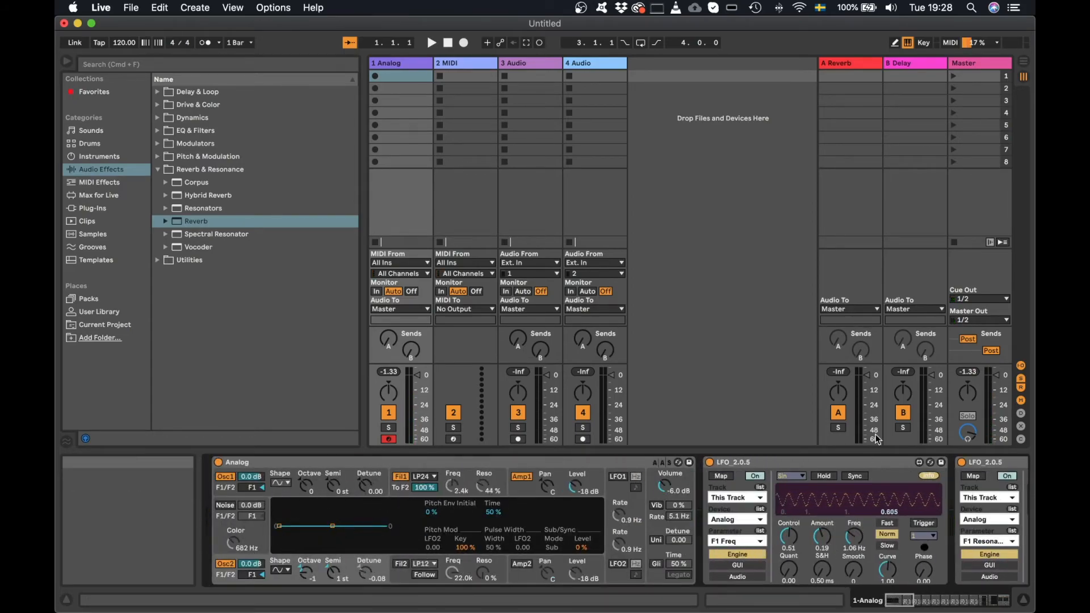
scroll(681, 510, right, 5)
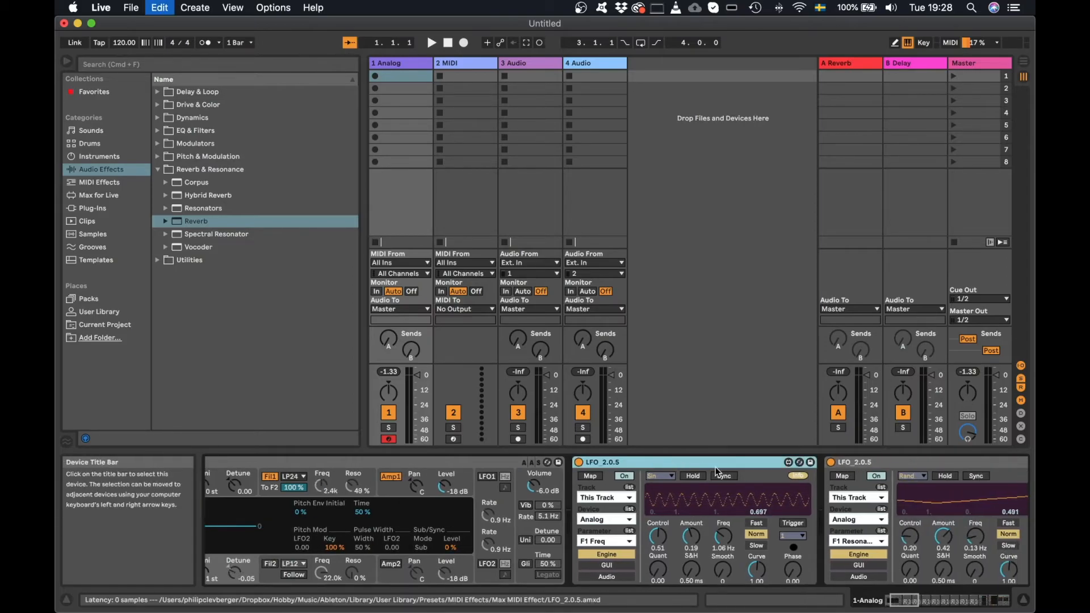
scroll(705, 482, left, 5)
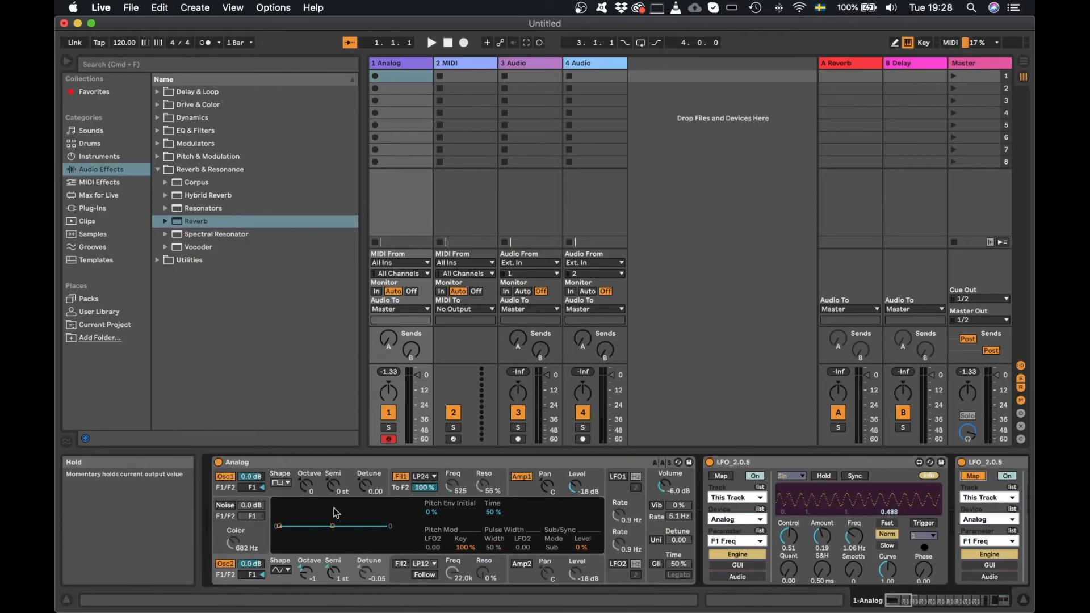
click(307, 487)
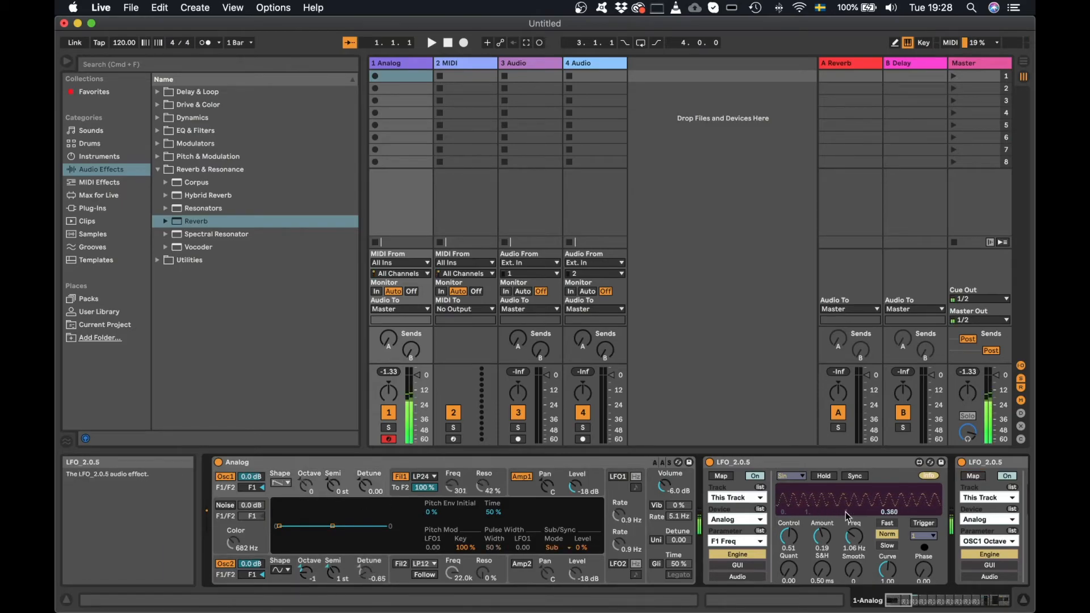
Set the oscillator 1 Octave LFO to the S&H waveform with a Freq of 4.89 Hz.
scroll(884, 510, right, 3)
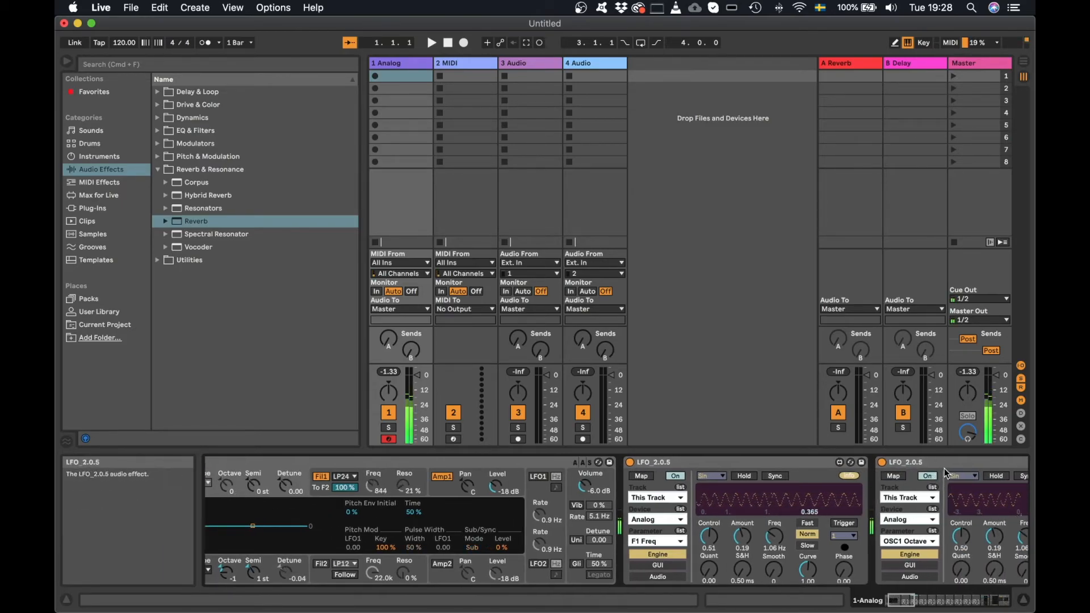
click(962, 477)
click(957, 552)
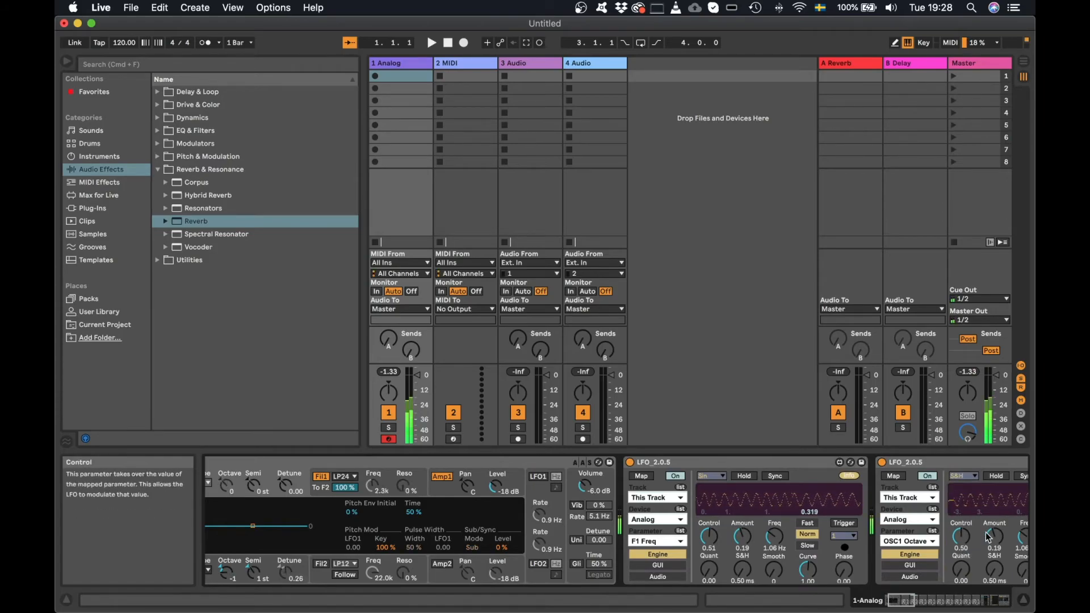
scroll(978, 539, right, 4)
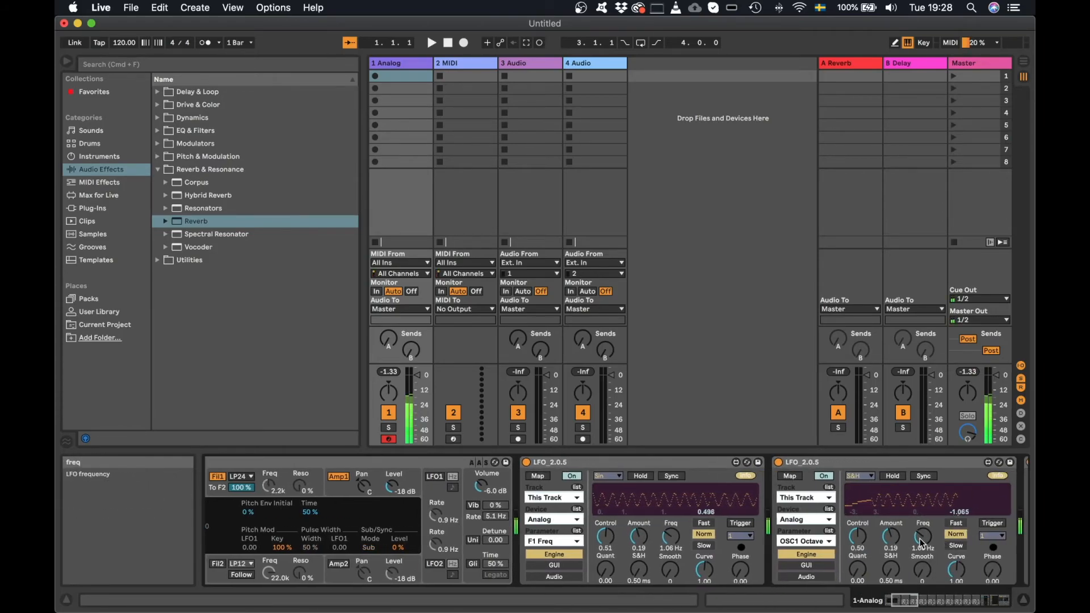
drag(922, 536, 923, 529)
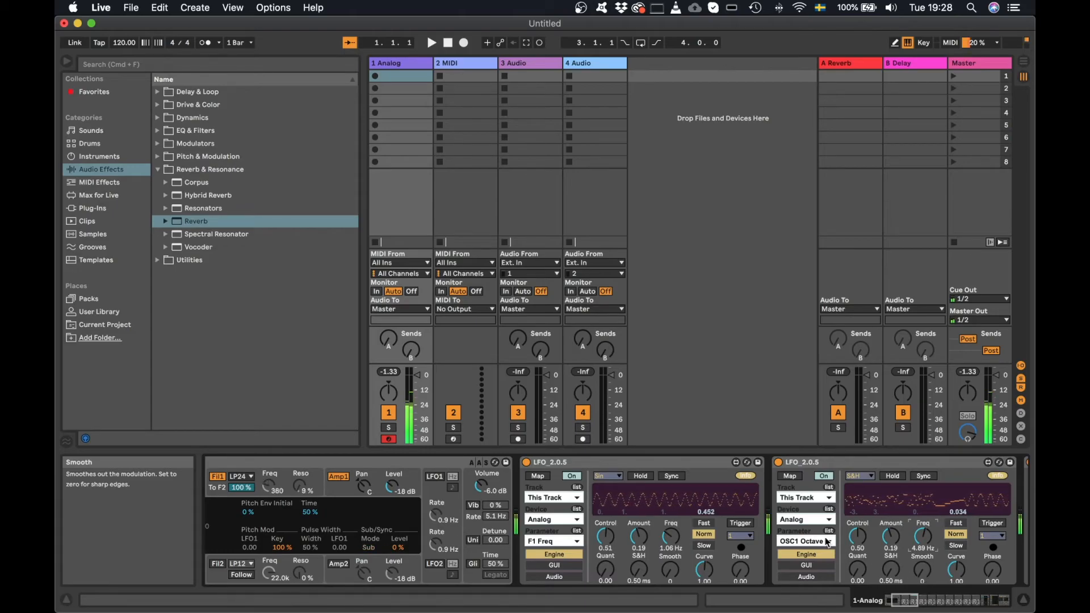
Group the whole device chain, from Analog through Reverb, into an Instrument Rack.
scroll(848, 512, right, 10)
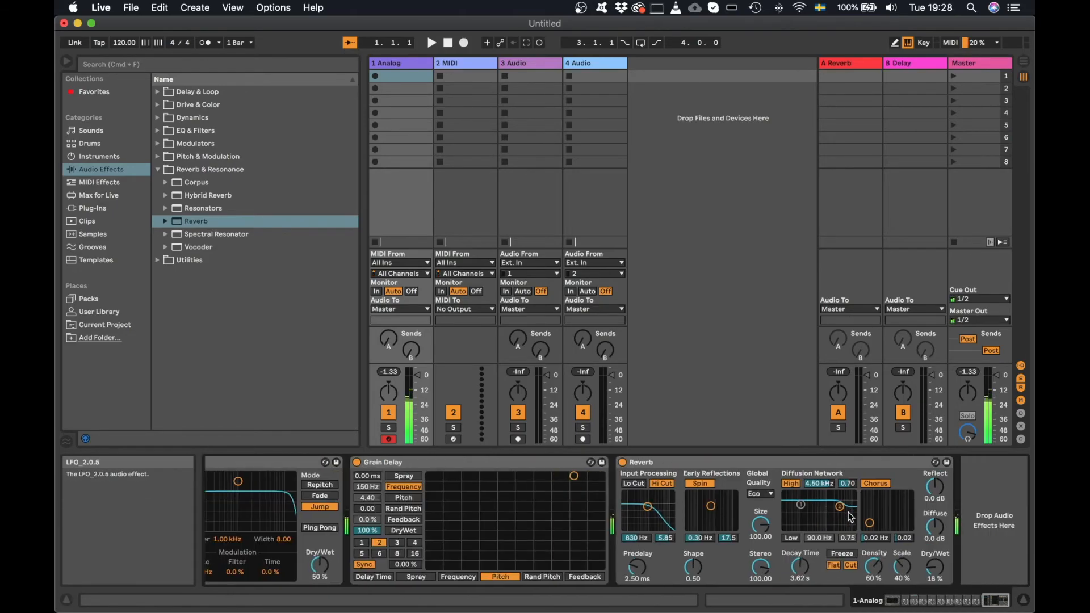
scroll(798, 511, left, 10)
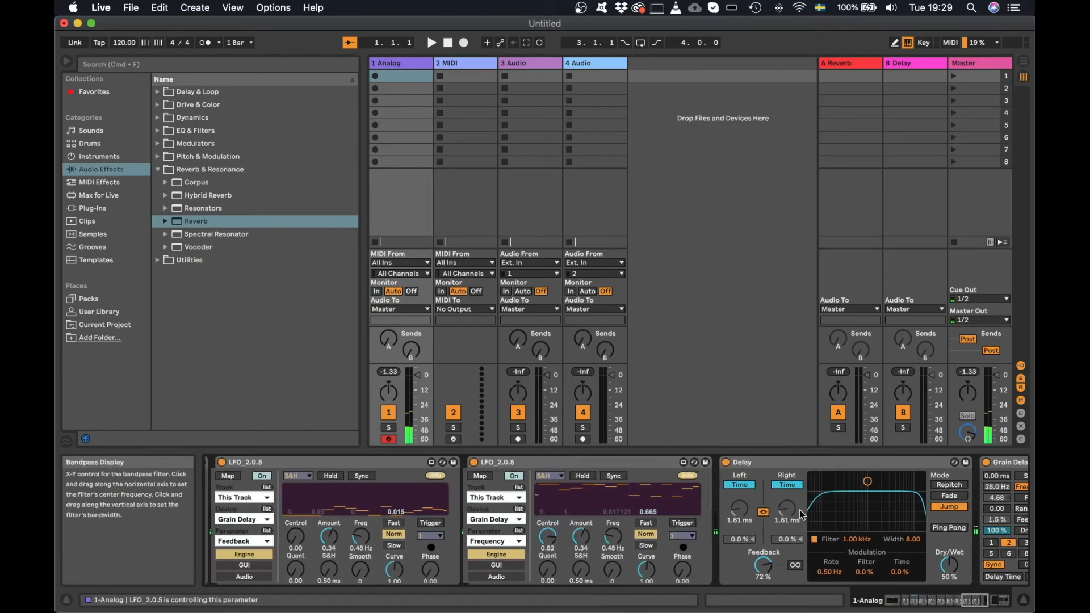
scroll(798, 510, left, 10)
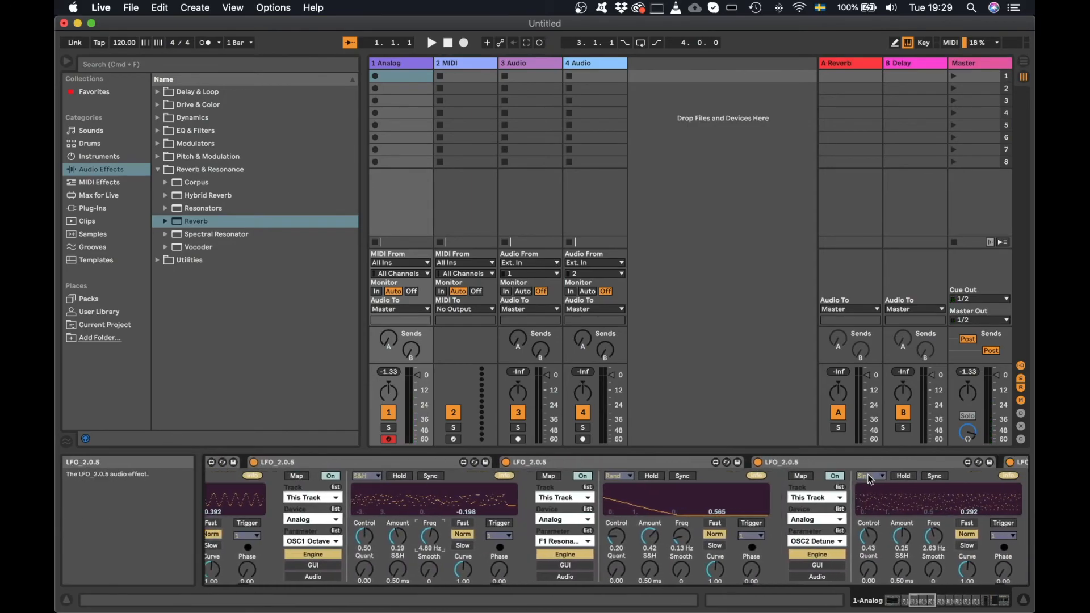
scroll(866, 475, right, 10)
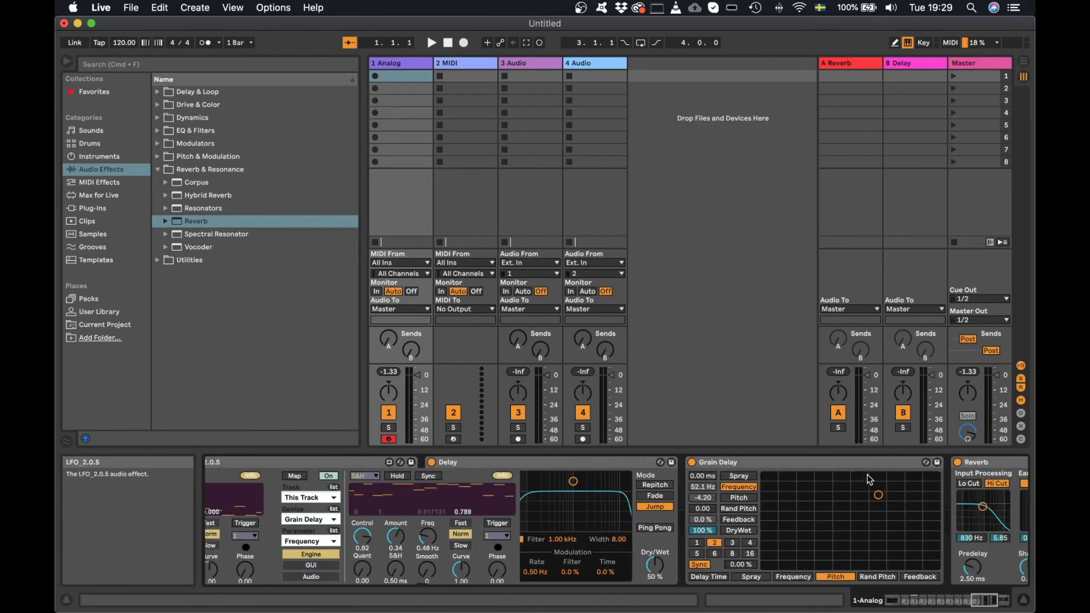
scroll(866, 474, right, 2)
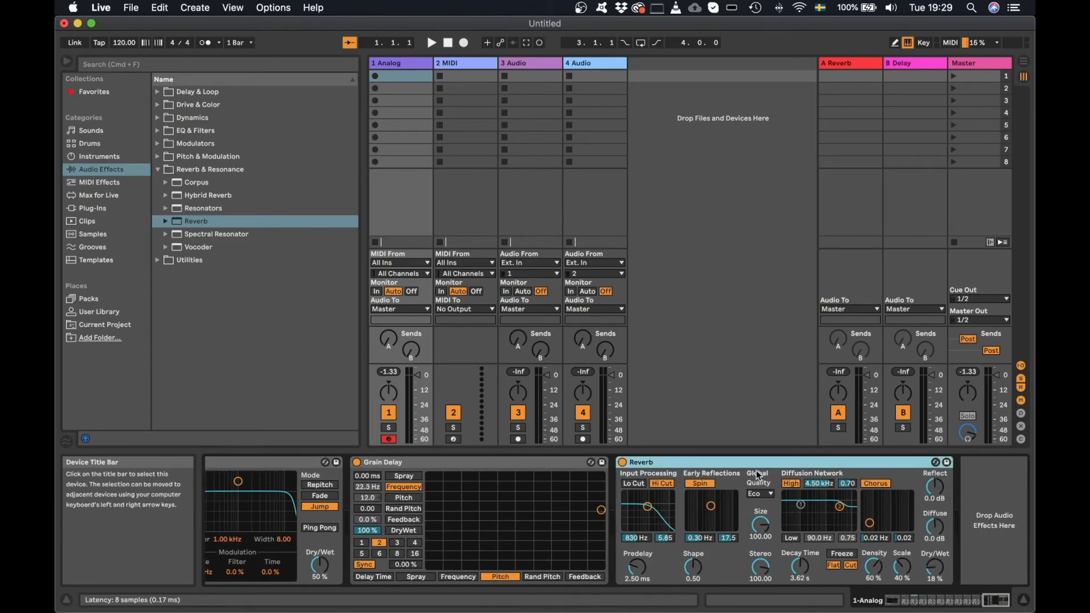
scroll(601, 467, left, 15)
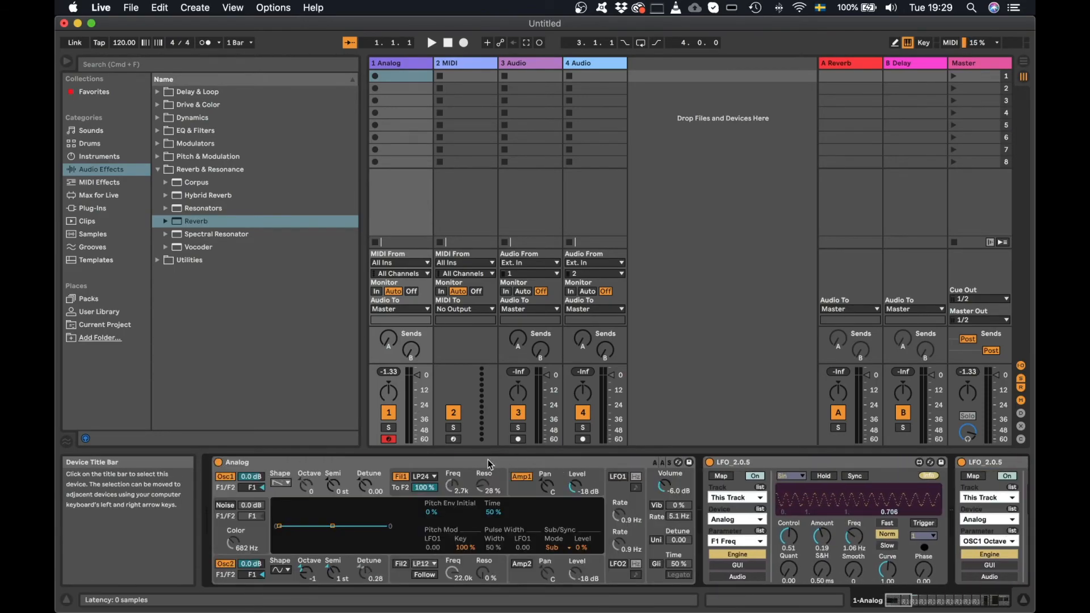
shift+click(487, 464)
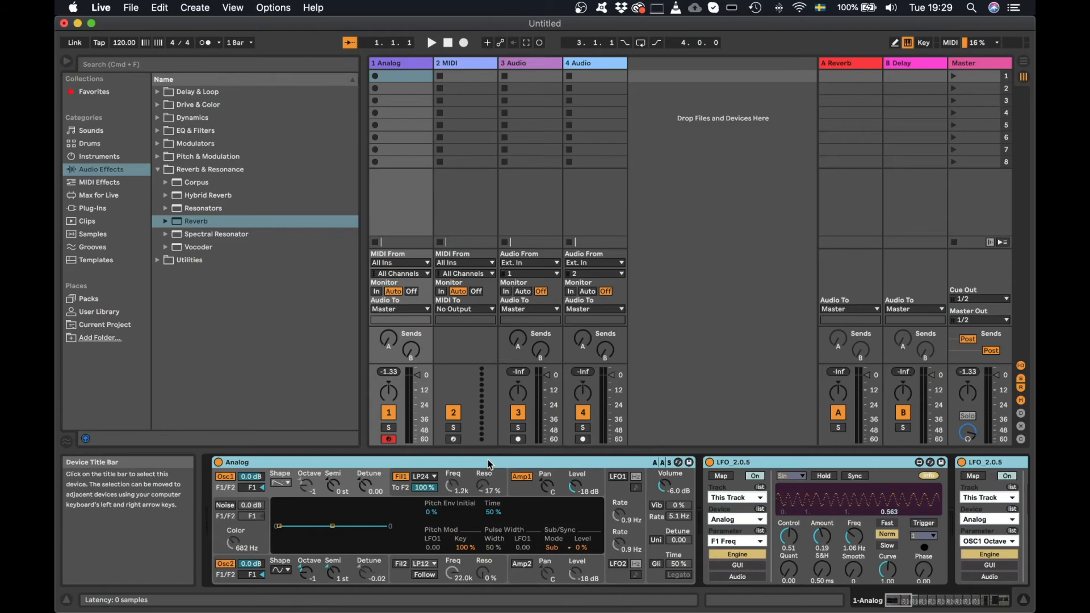
key(super+g)
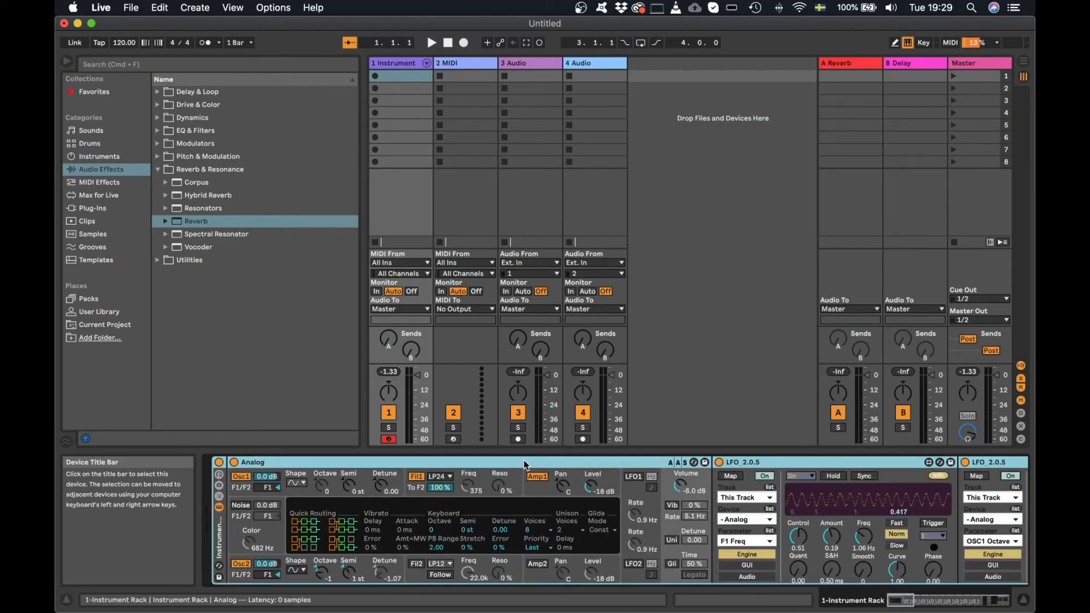
Save the Instrument Rack as Meow in the User Library's Presets/Instruments/The Fellow Passenger/Other folder.
click(102, 311)
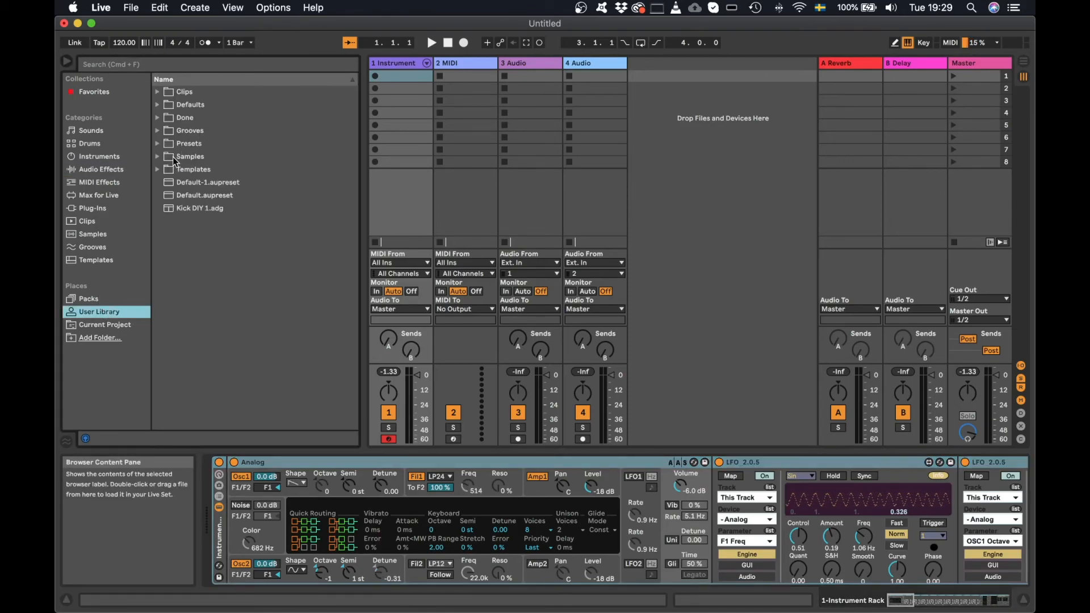
click(159, 143)
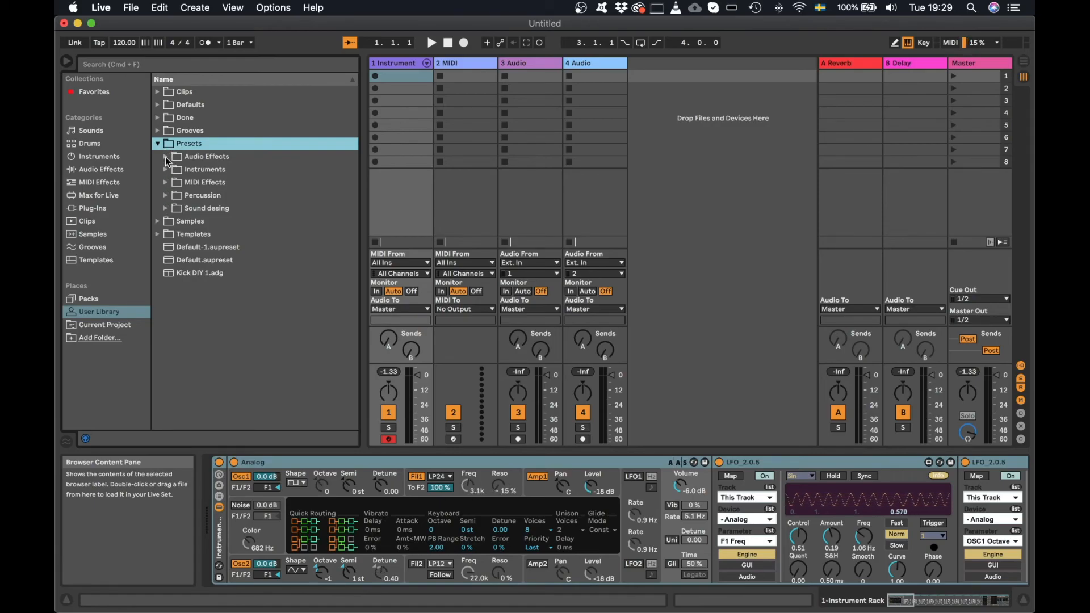
click(165, 170)
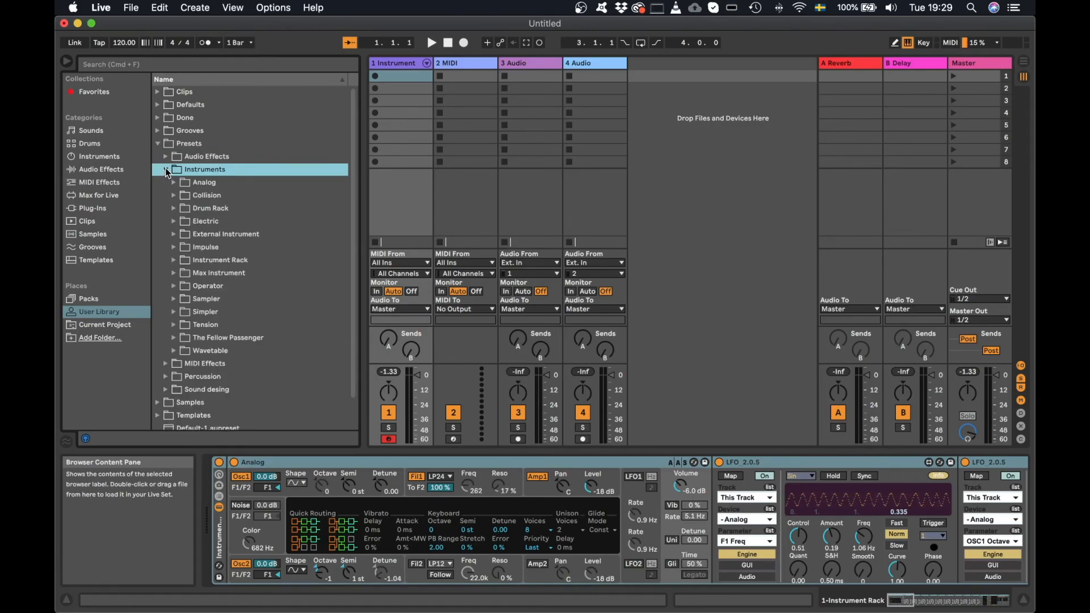
click(173, 339)
scroll(187, 321, down, 3)
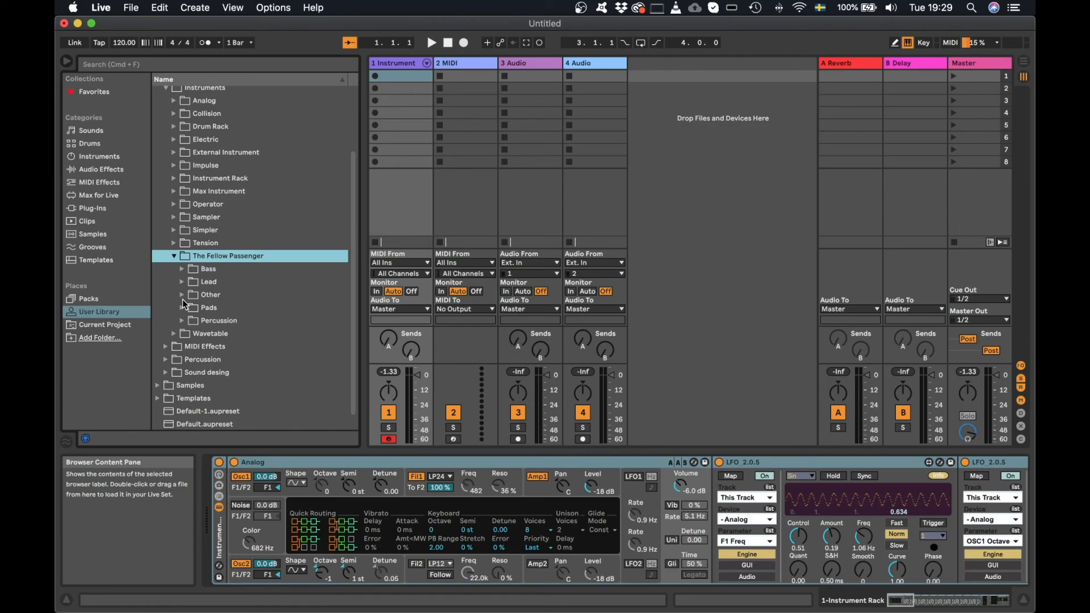
drag(219, 533, 220, 291)
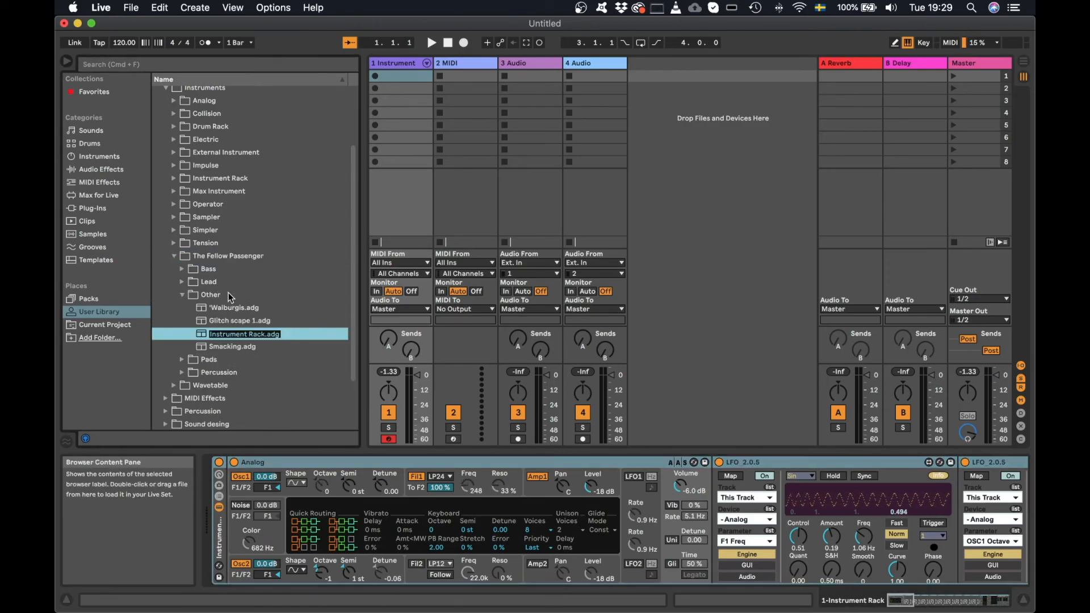
text(Meow)
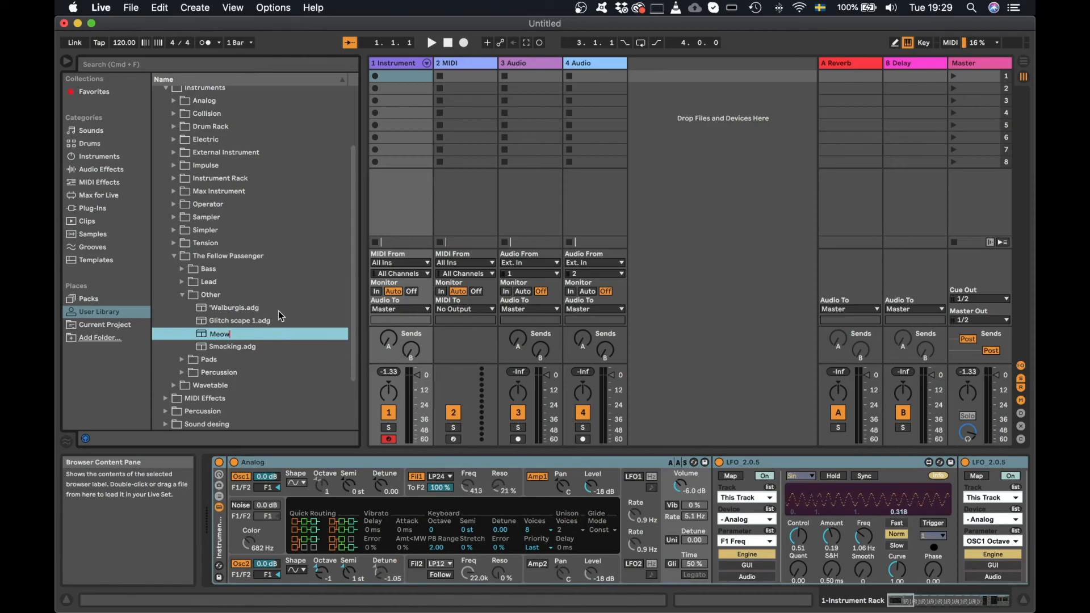
key(Return)
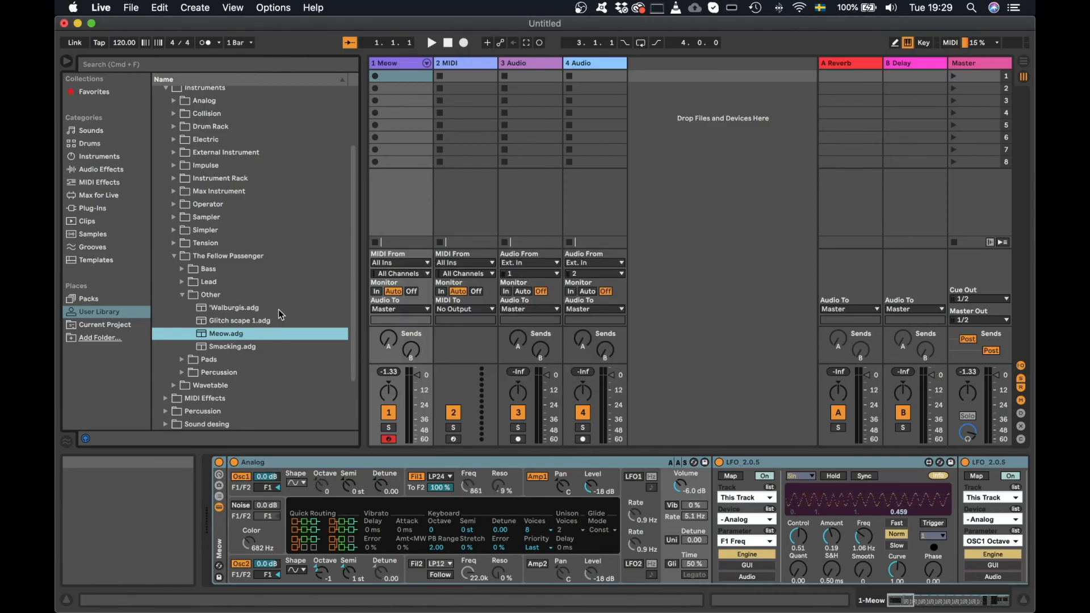